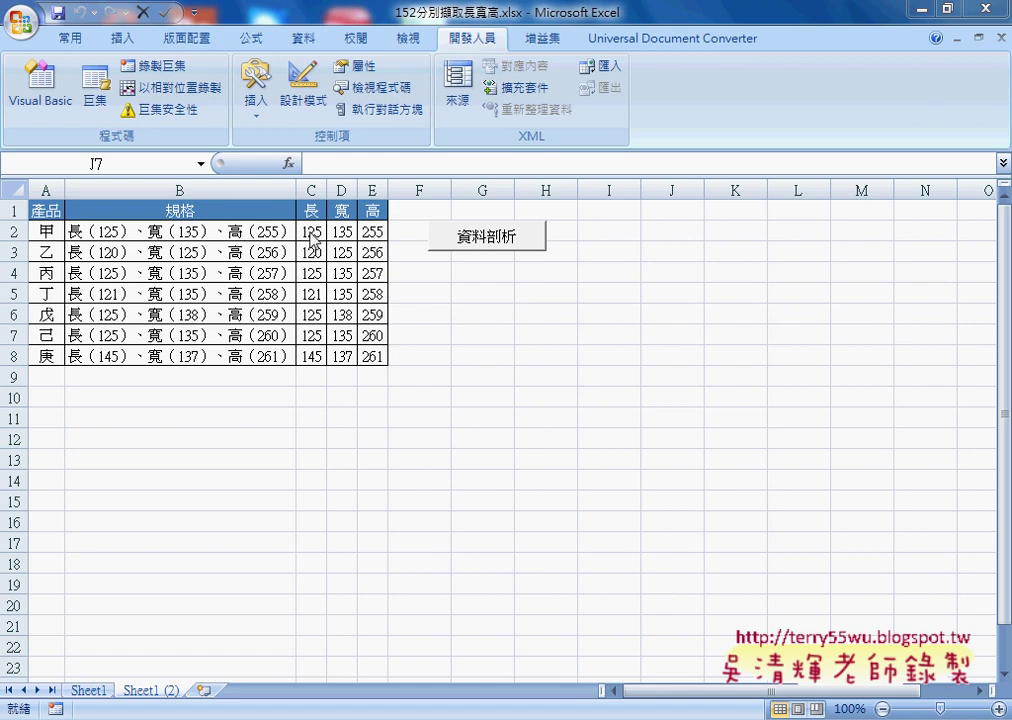
# - Clear C2:E8, rerun the splitting macro, accept the replace prompt, and check the refilled values
pyautogui.moveTo(311, 231); pyautogui.dragTo(389, 358)
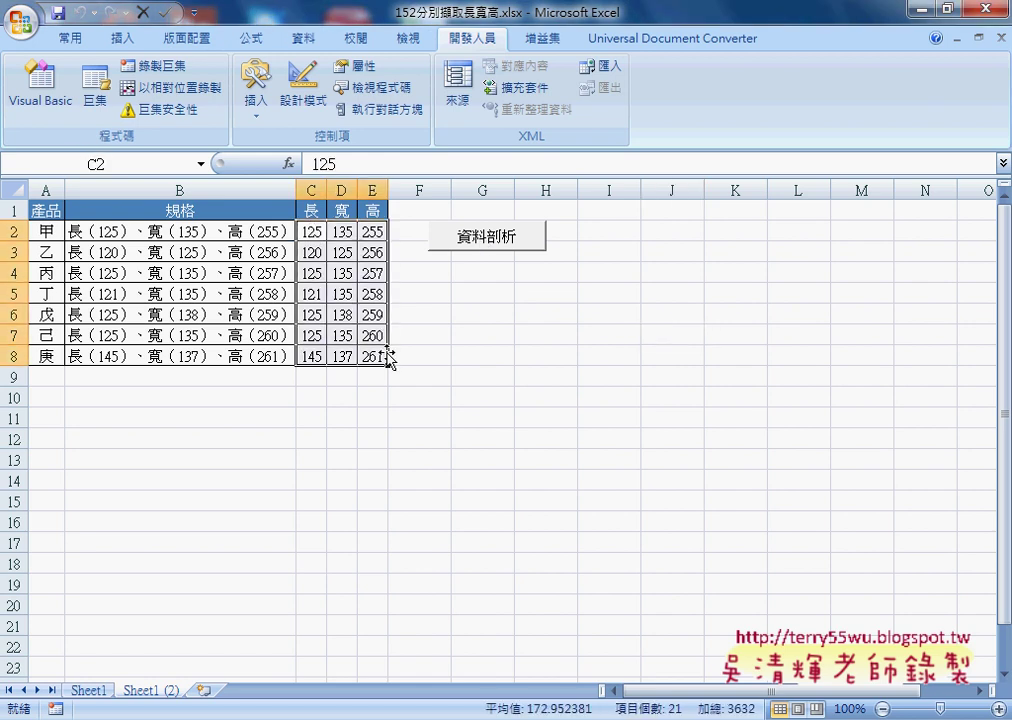
pyautogui.press('Delete')
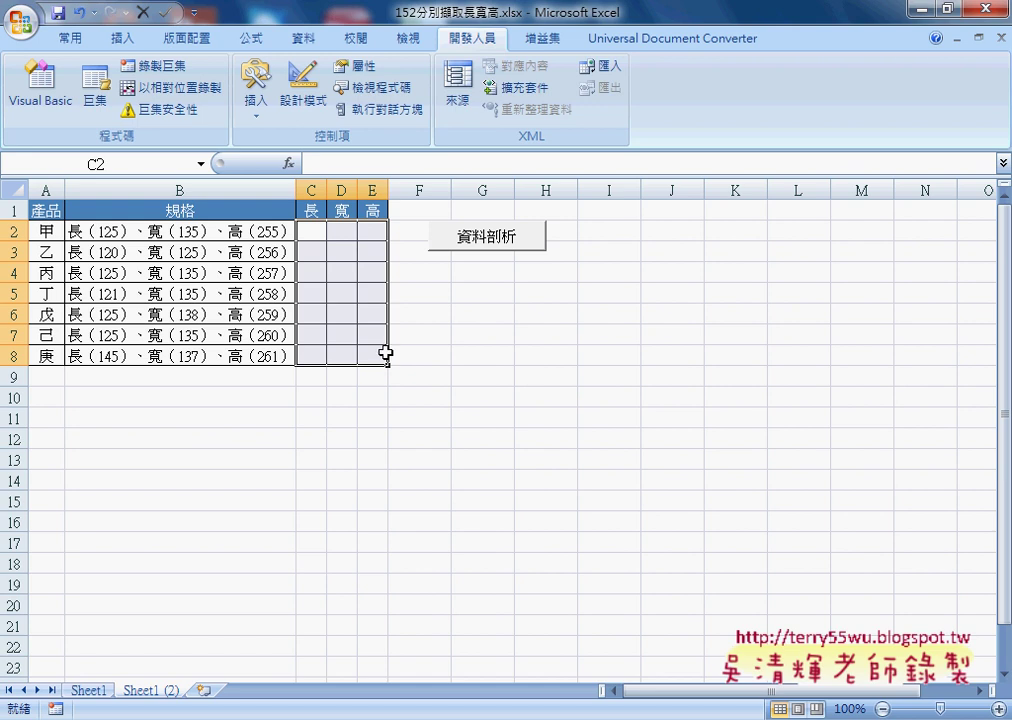
pyautogui.click(497, 247)
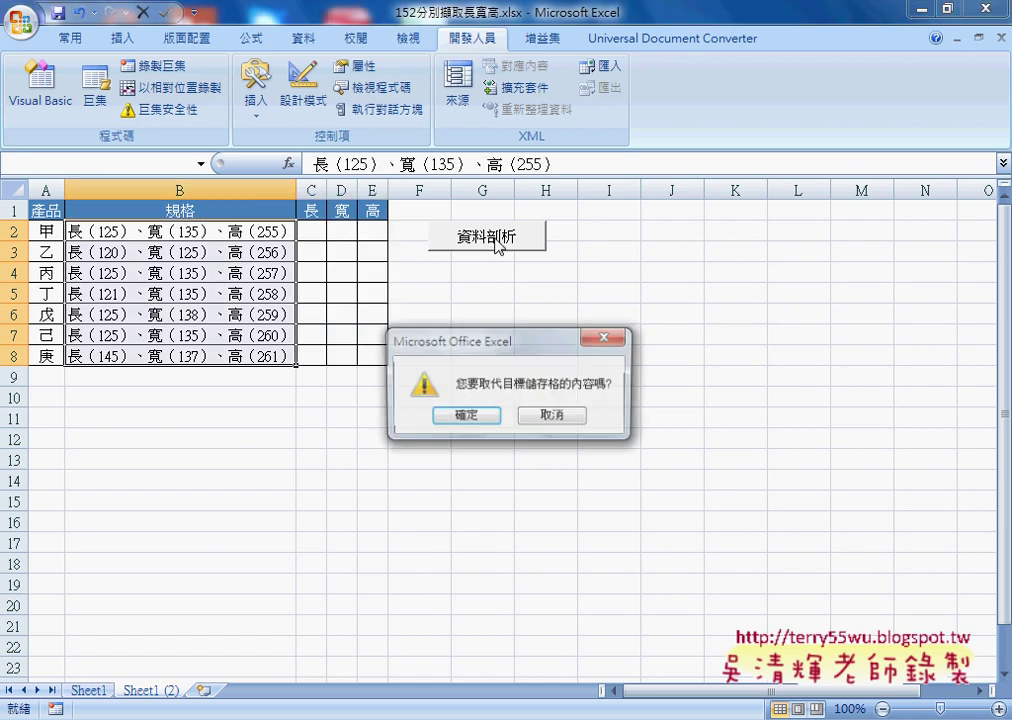
pyautogui.click(465, 477)
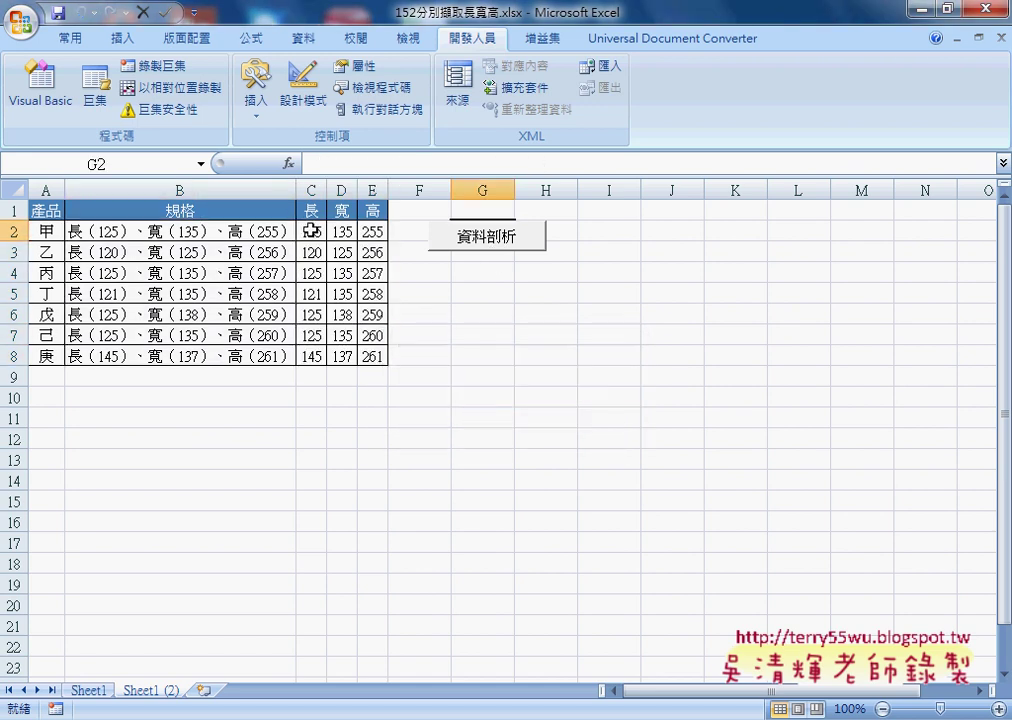
pyautogui.moveTo(311, 231); pyautogui.dragTo(373, 352)
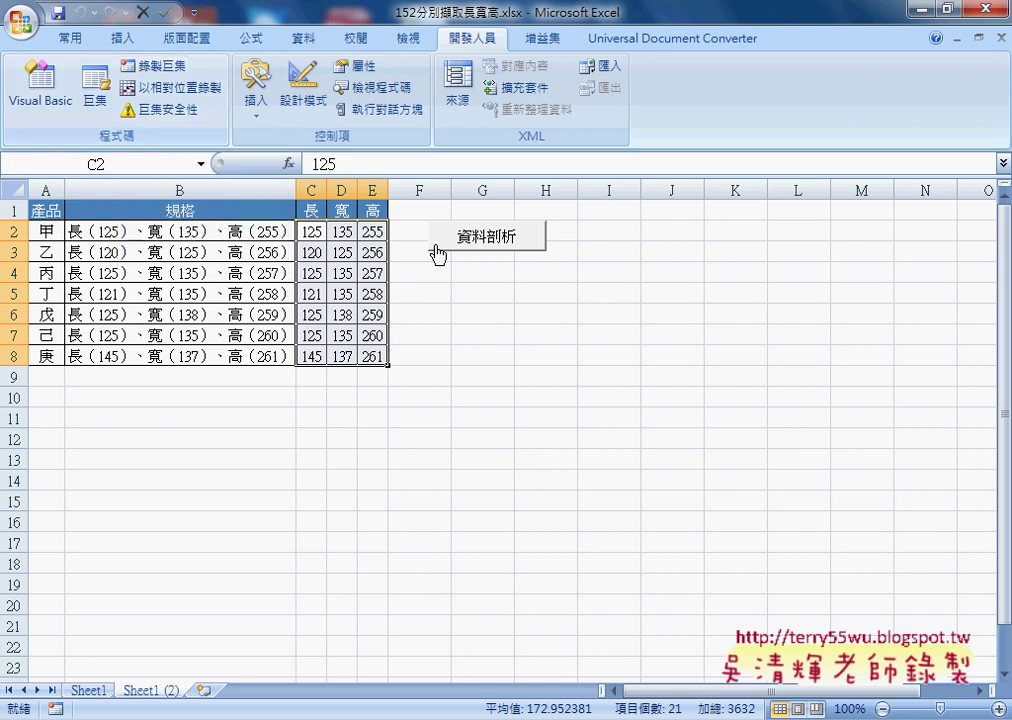
# - Clear the 長, 寬 and 高 values in C2:E8 again
pyautogui.moveTo(311, 232); pyautogui.dragTo(372, 355)
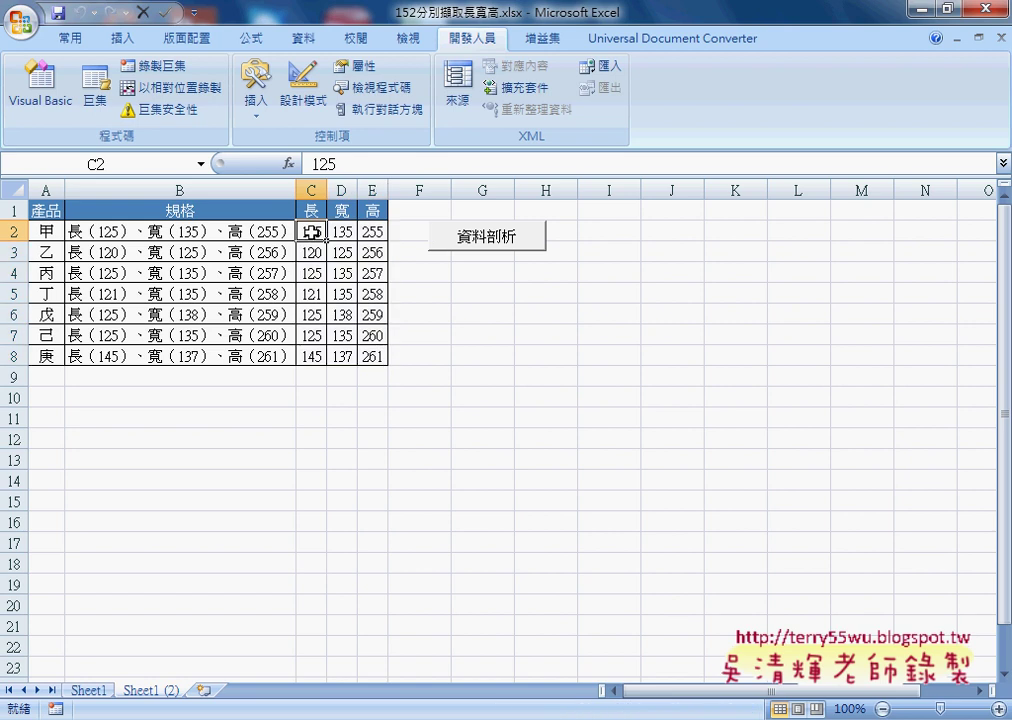
pyautogui.press('Delete')
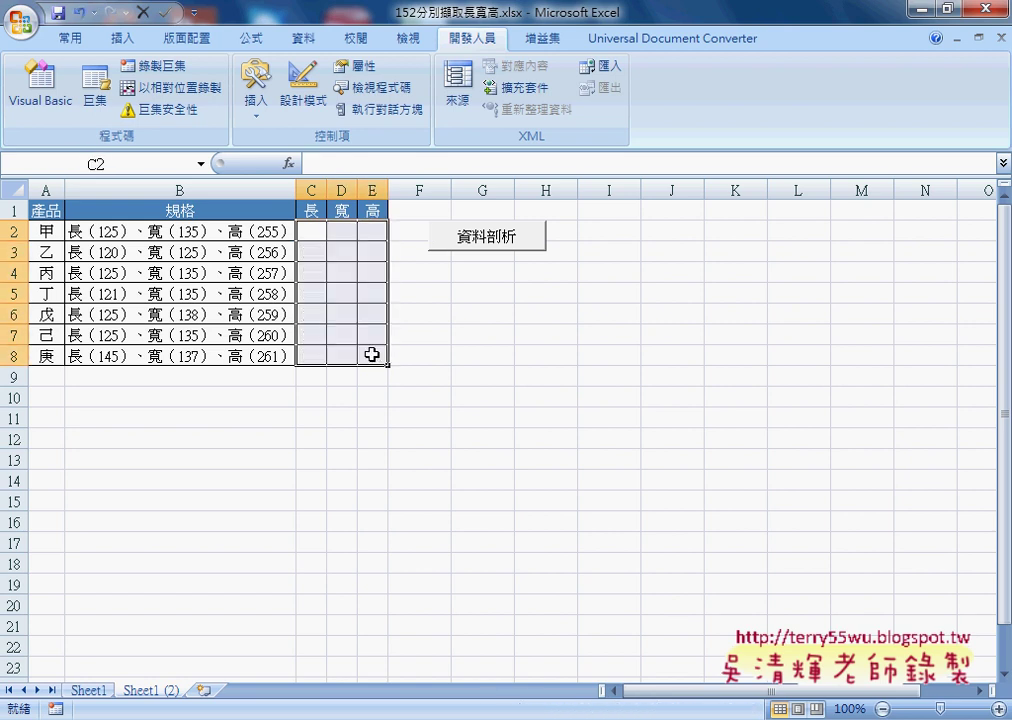
pyautogui.click(507, 296)
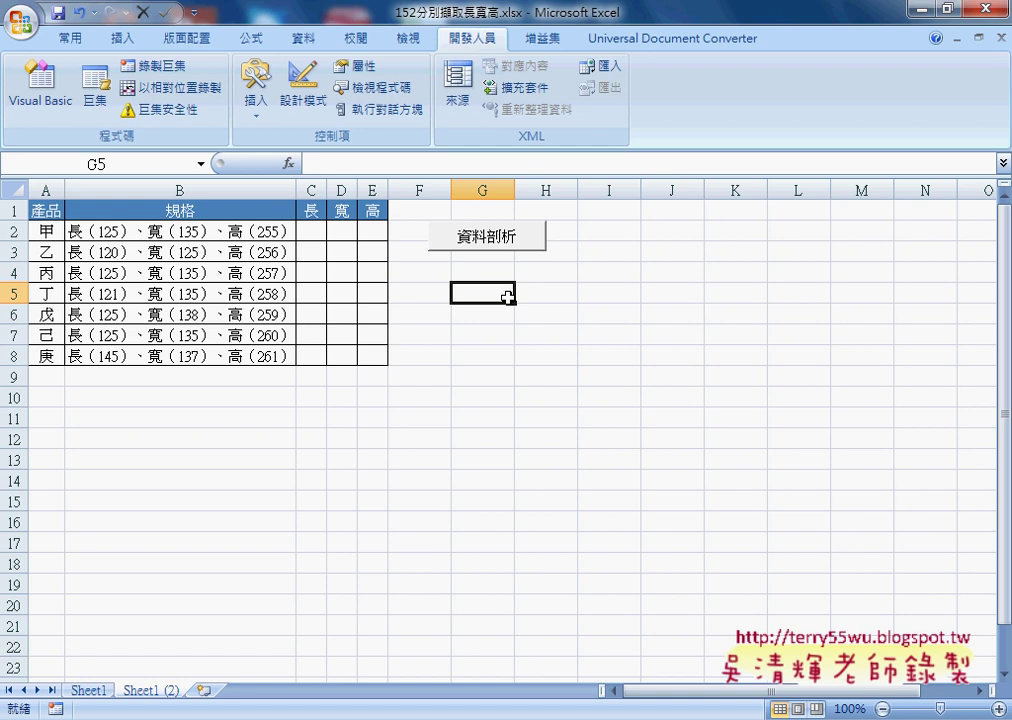
# - Cut the 資料剖析 macro button off the sheet
pyautogui.rightClick(520, 236)
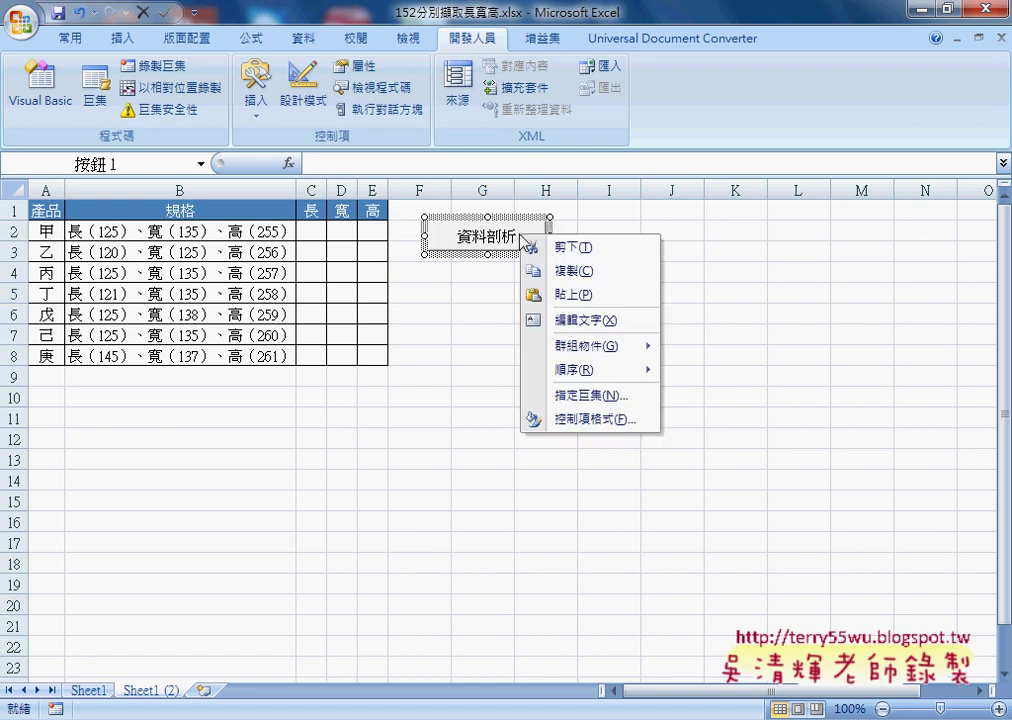
pyautogui.click(585, 245)
pyautogui.click(589, 271)
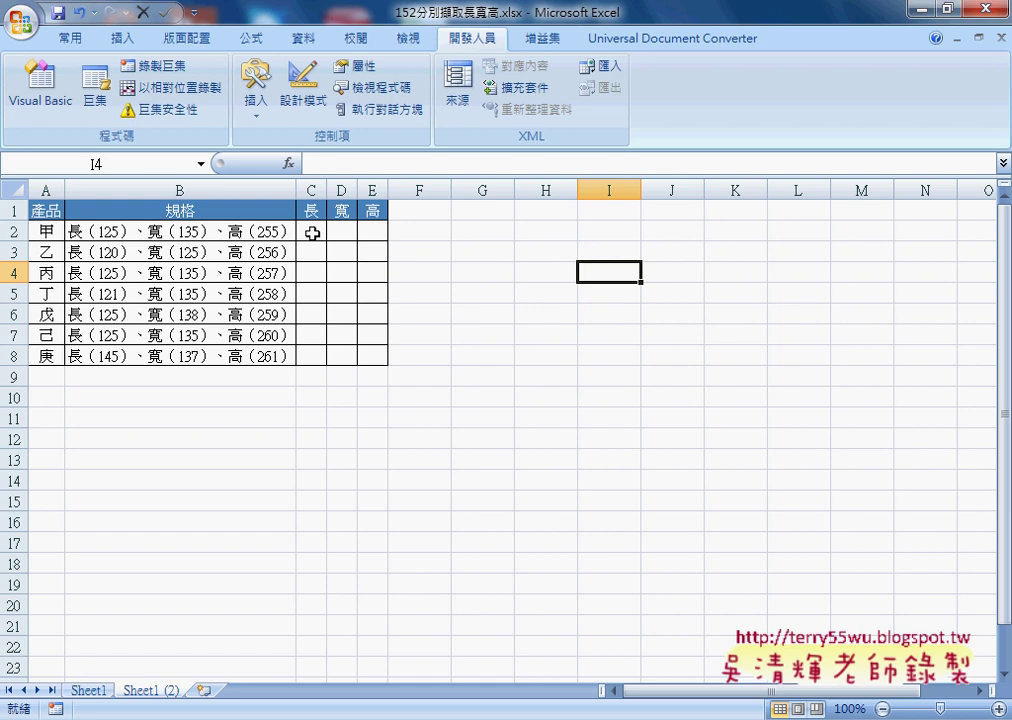
pyautogui.click(89, 692)
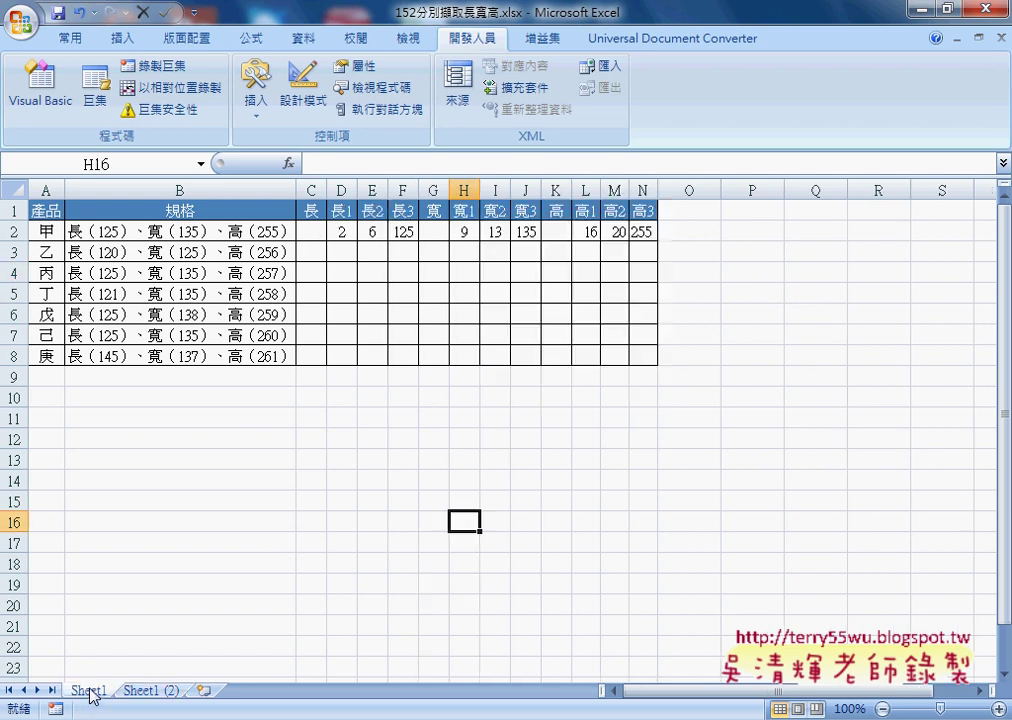
pyautogui.click(163, 692)
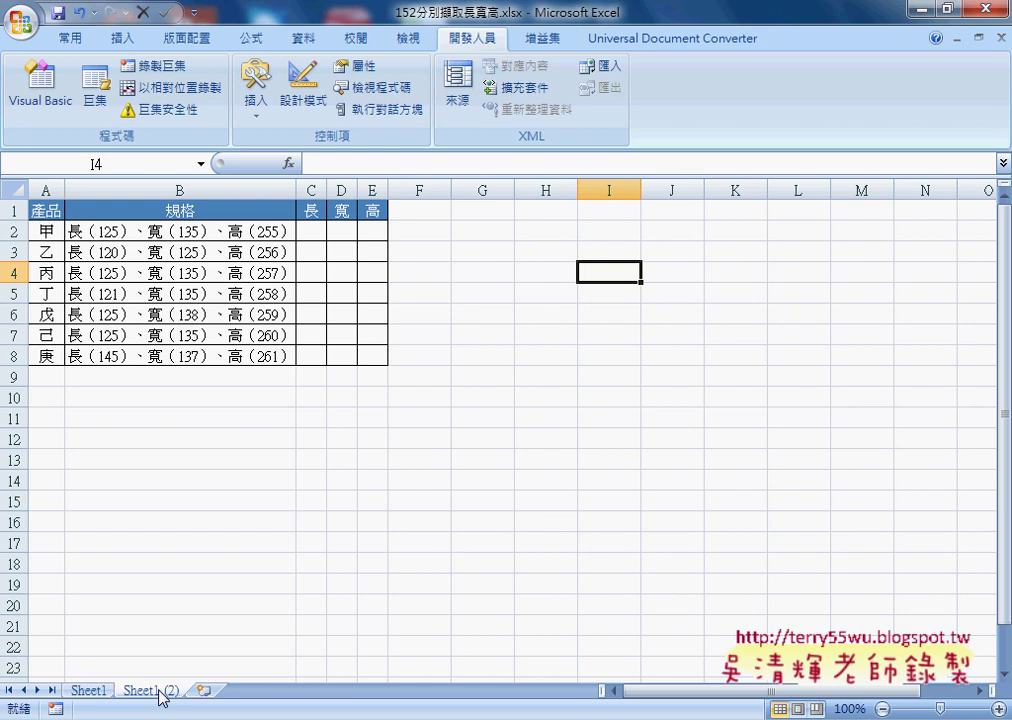
pyautogui.doubleClick(160, 692)
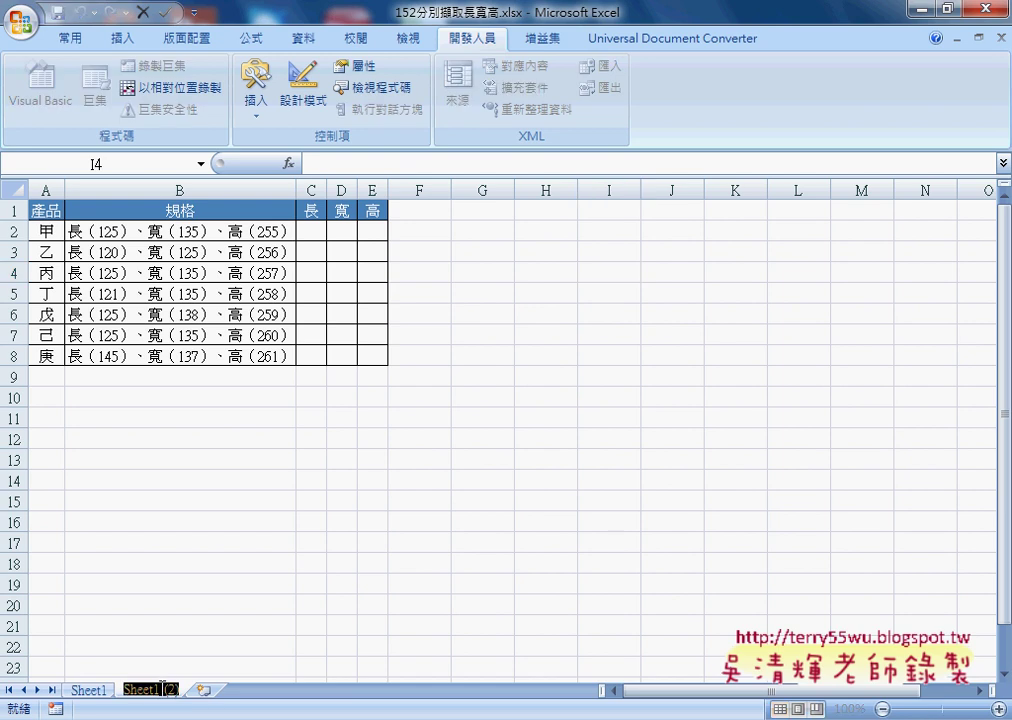
pyautogui.click(334, 480)
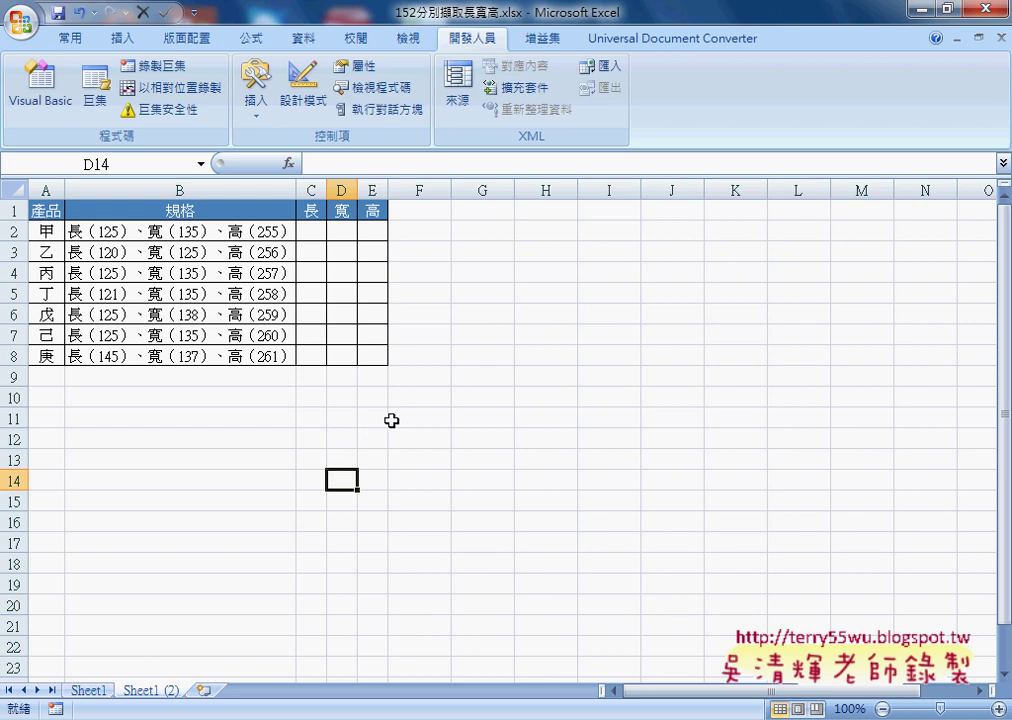
pyautogui.click(463, 232)
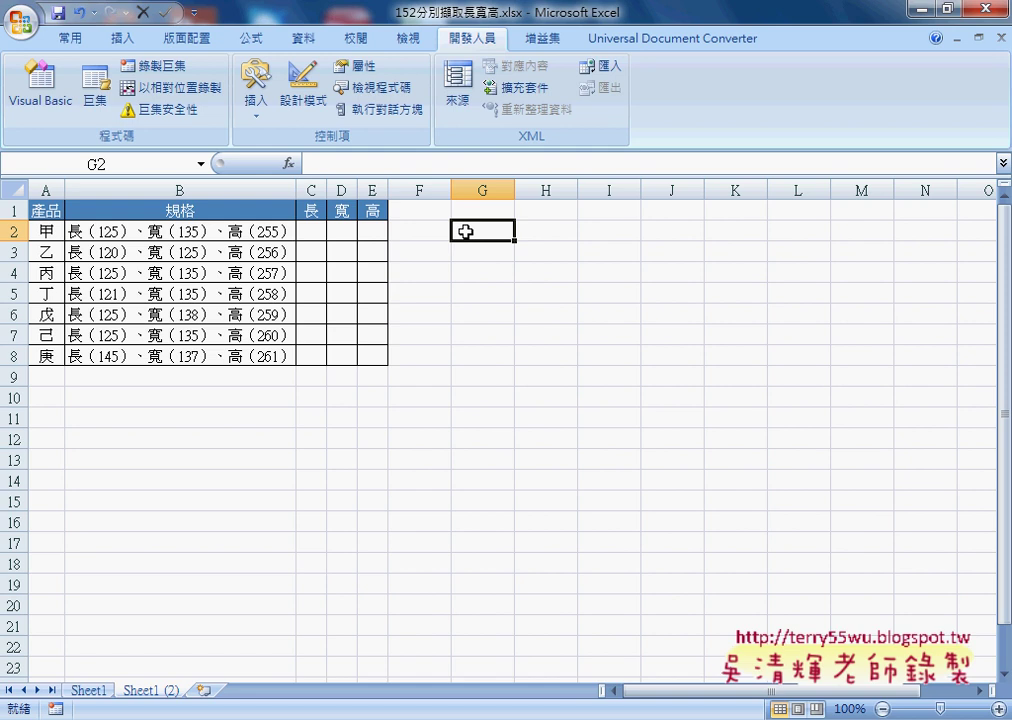
# - Record a macro named 資料剖析, correcting the typed name, and select B2:B8 first
pyautogui.click(166, 72)
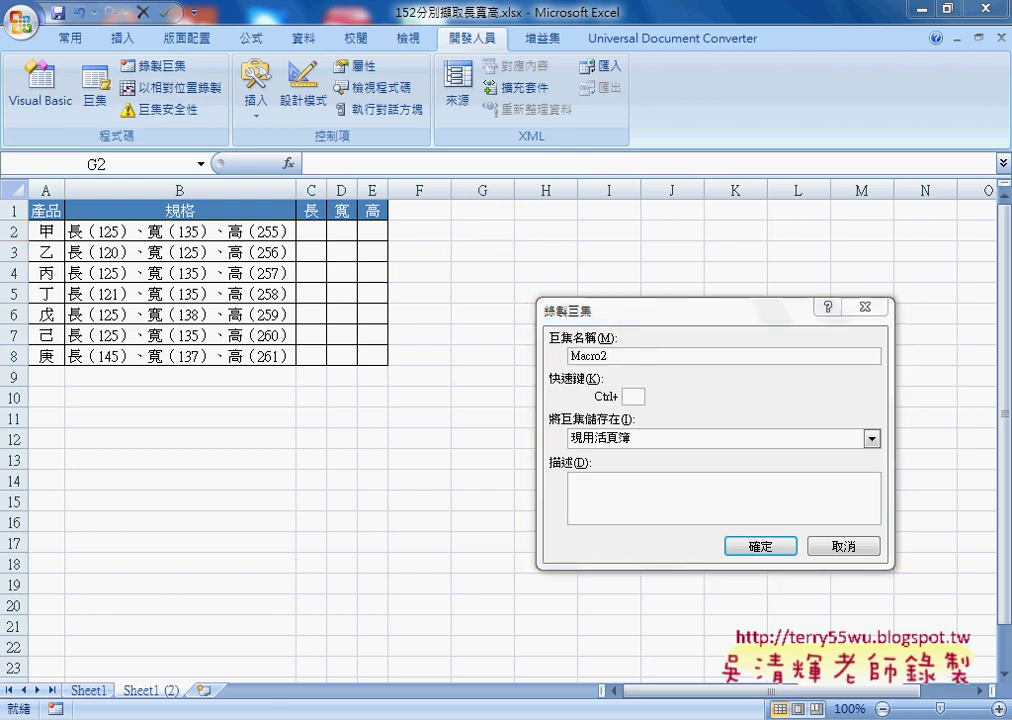
pyautogui.write('資')
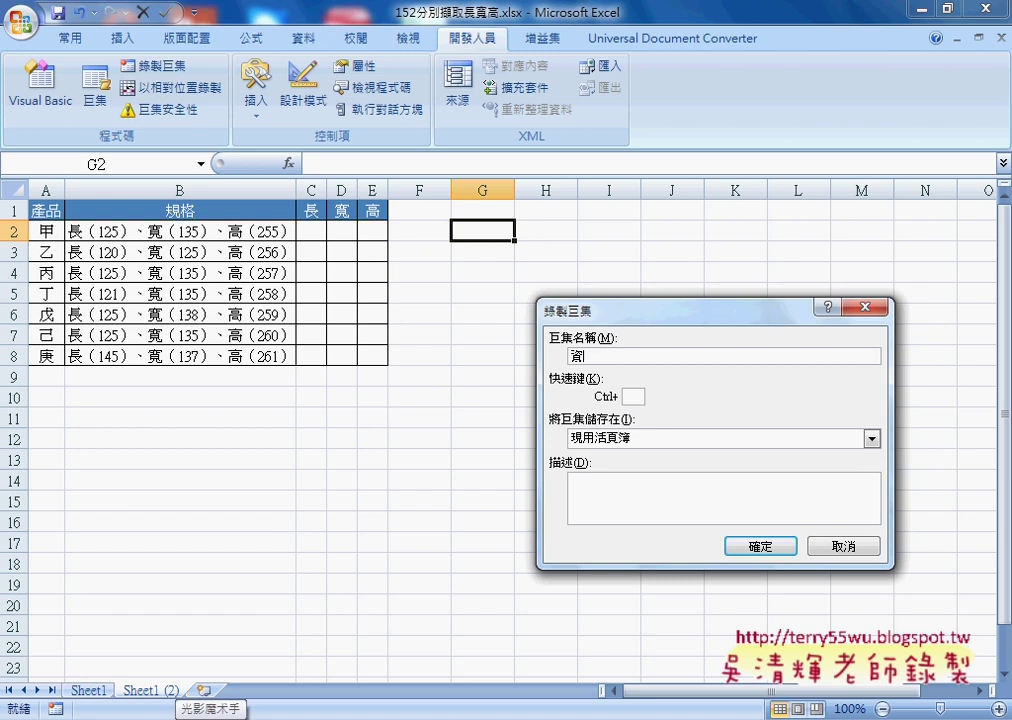
pyautogui.write('料剖西')
pyautogui.press('Down')
pyautogui.press('Return')
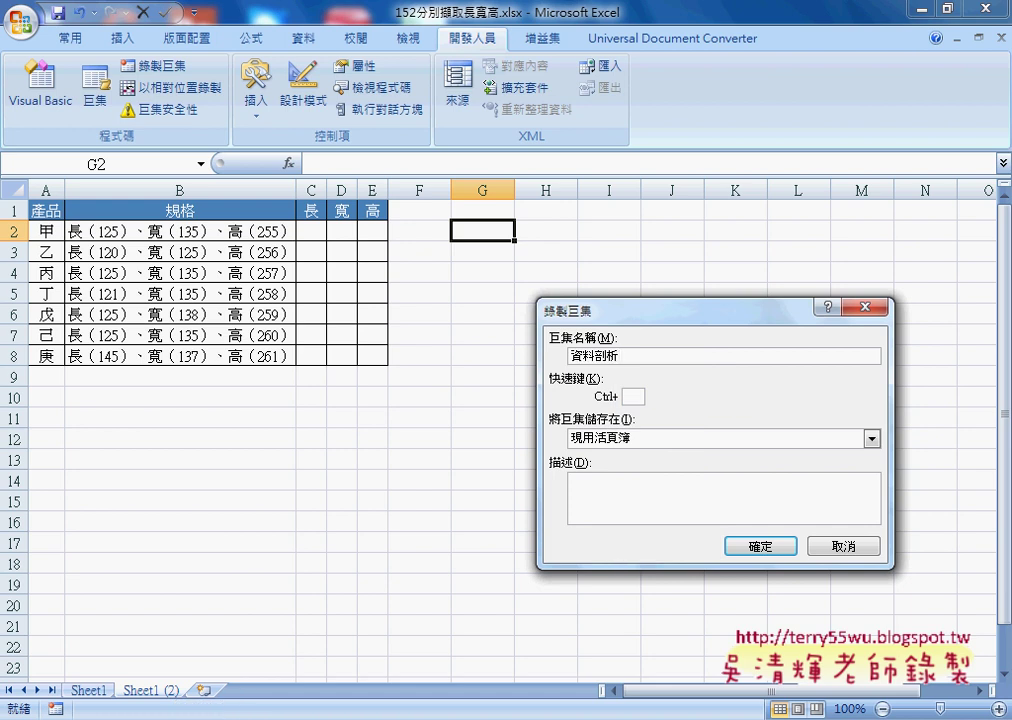
pyautogui.click(762, 547)
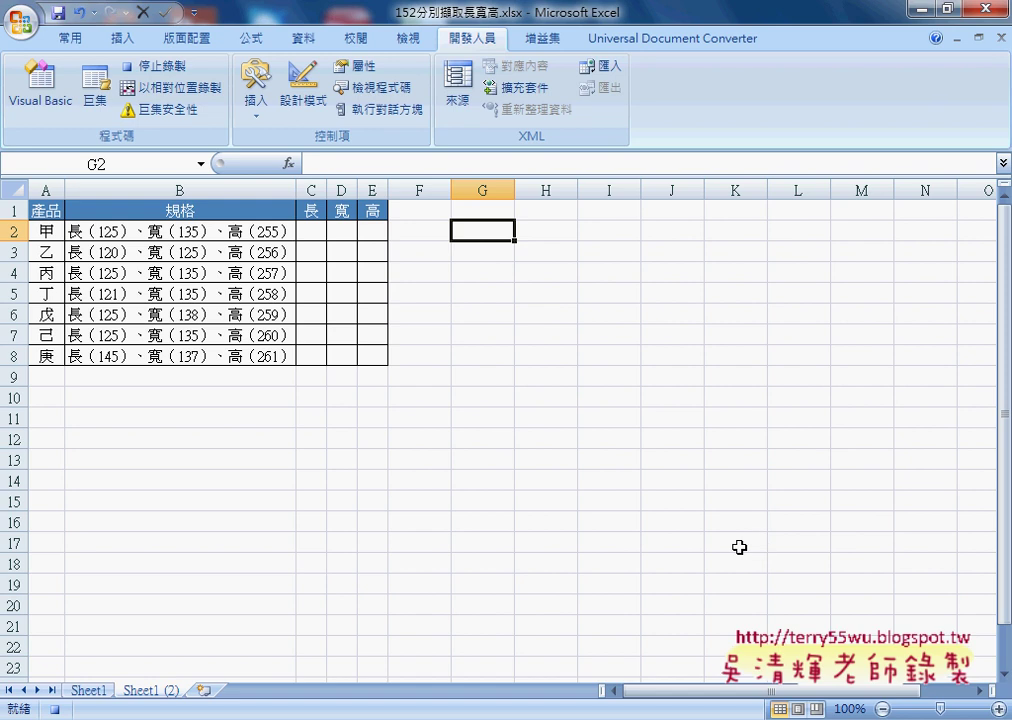
pyautogui.moveTo(190, 232); pyautogui.dragTo(255, 355)
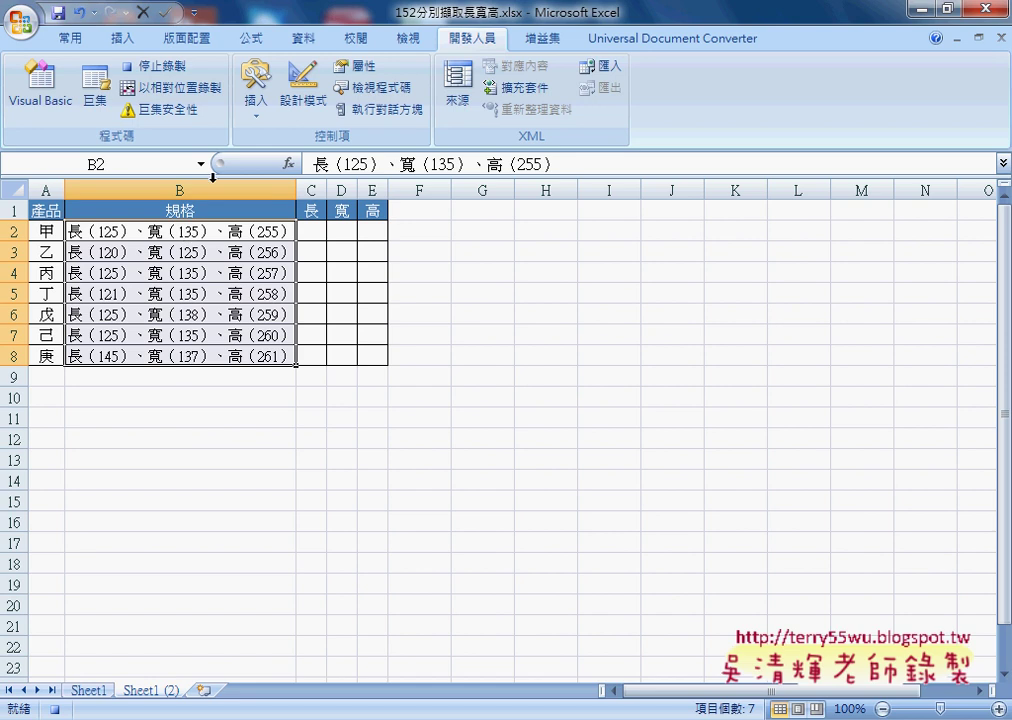
# - Start 資料剖析 from the 資料 tab, choose 固定寬度, and go to step 2
pyautogui.click(303, 38)
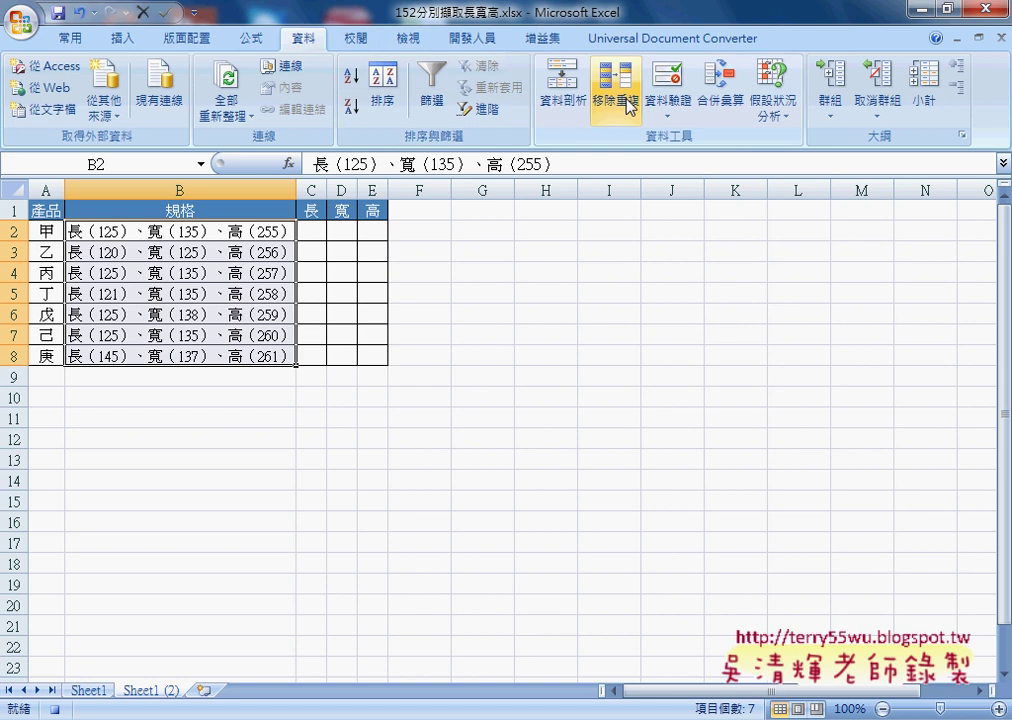
pyautogui.click(564, 97)
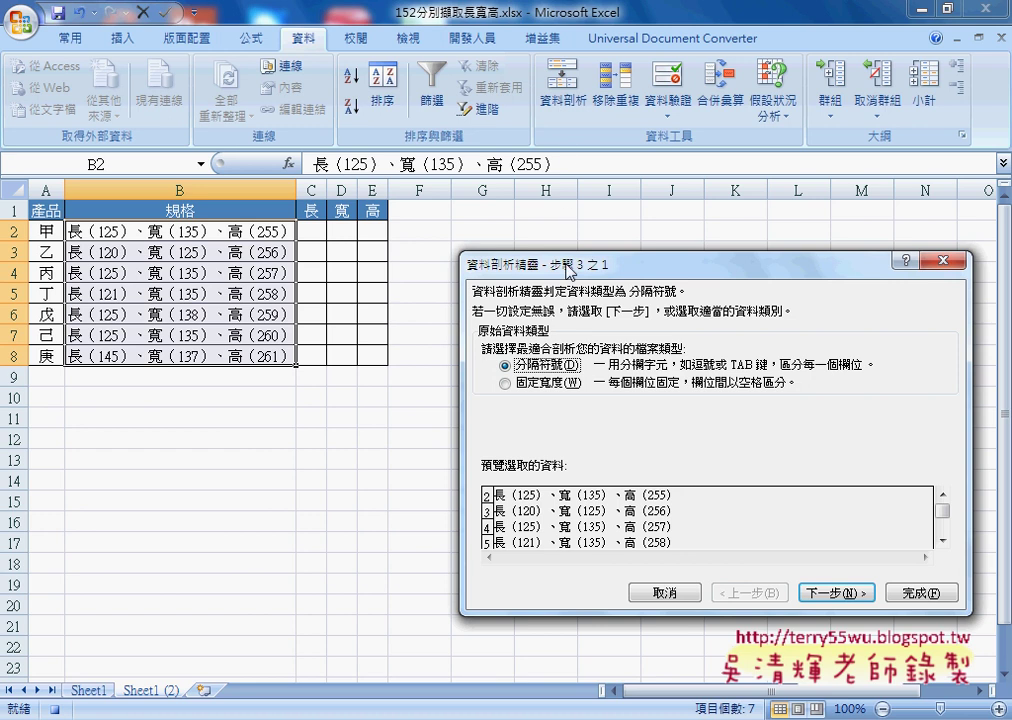
pyautogui.moveTo(578, 264); pyautogui.dragTo(551, 161)
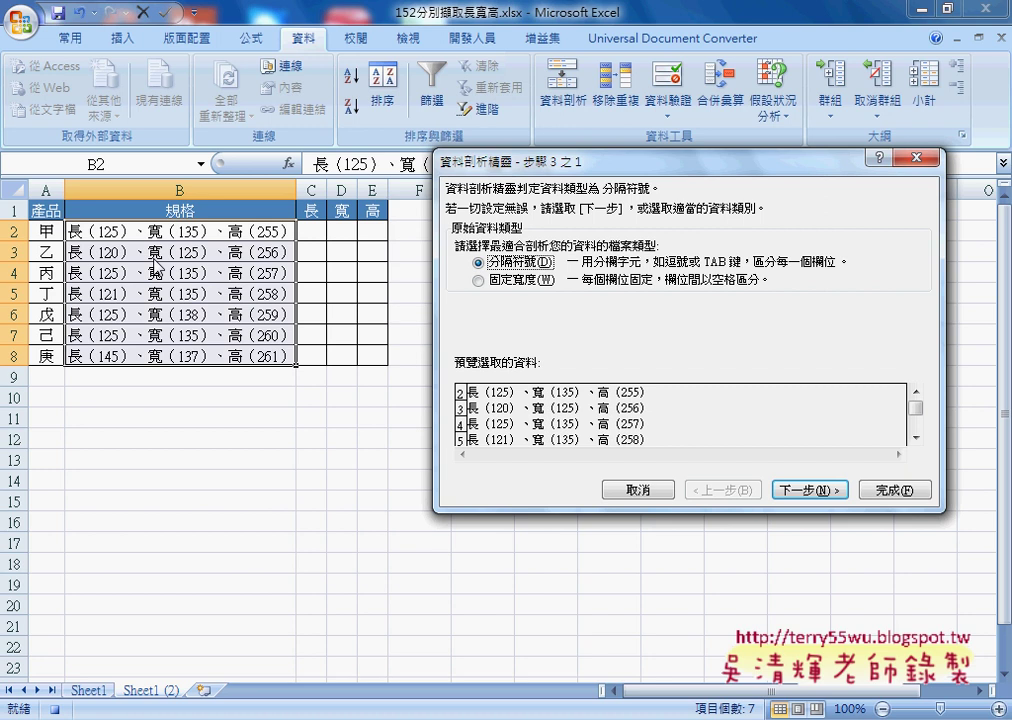
pyautogui.click(479, 282)
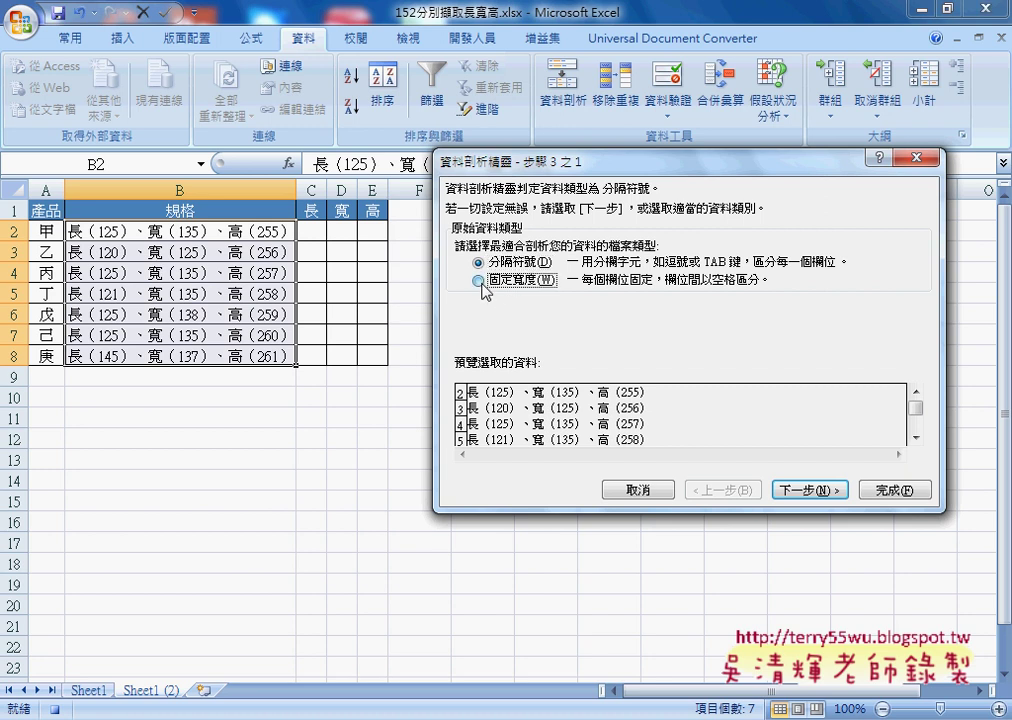
pyautogui.click(820, 492)
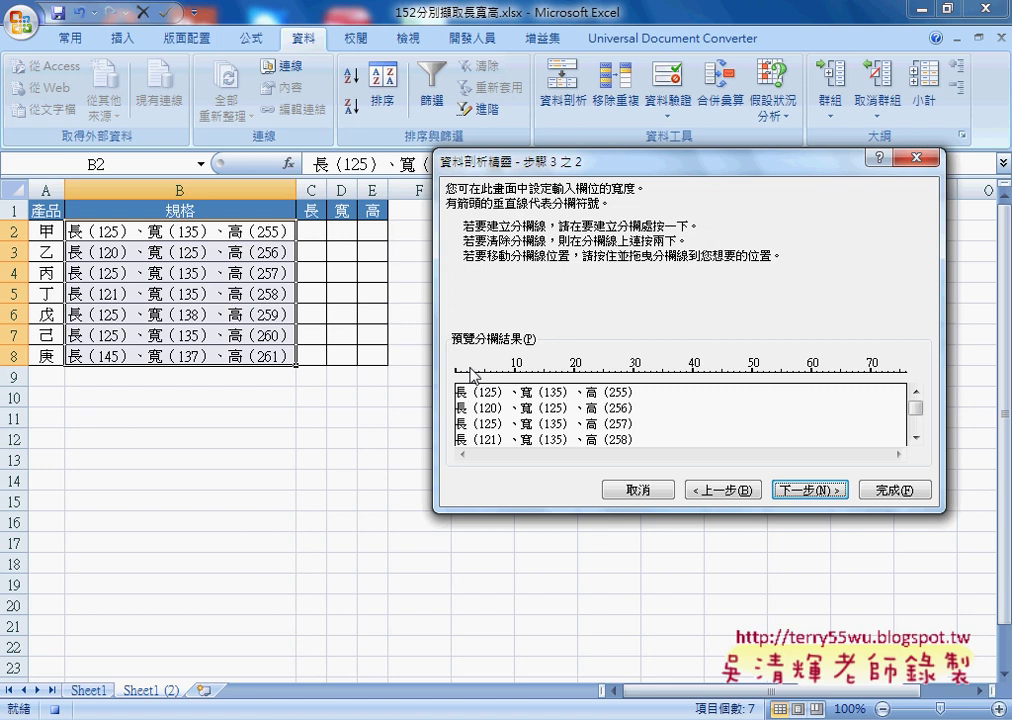
# - Add break lines around the length, width and height numbers, moving the last one just after 255
pyautogui.click(478, 372)
pyautogui.click(497, 372)
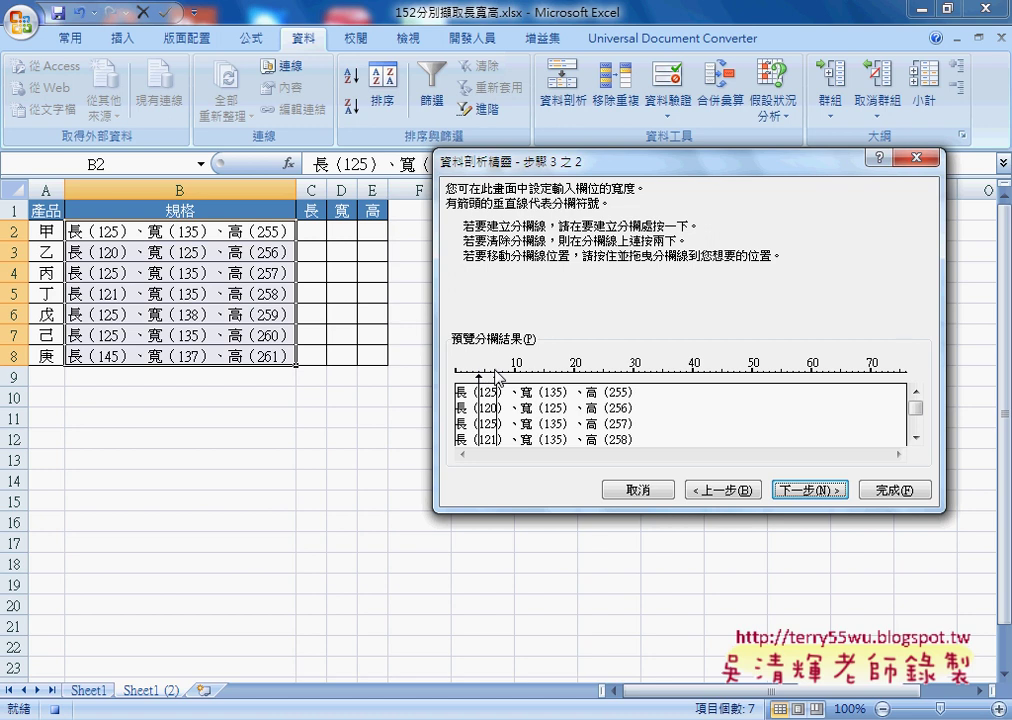
pyautogui.click(543, 372)
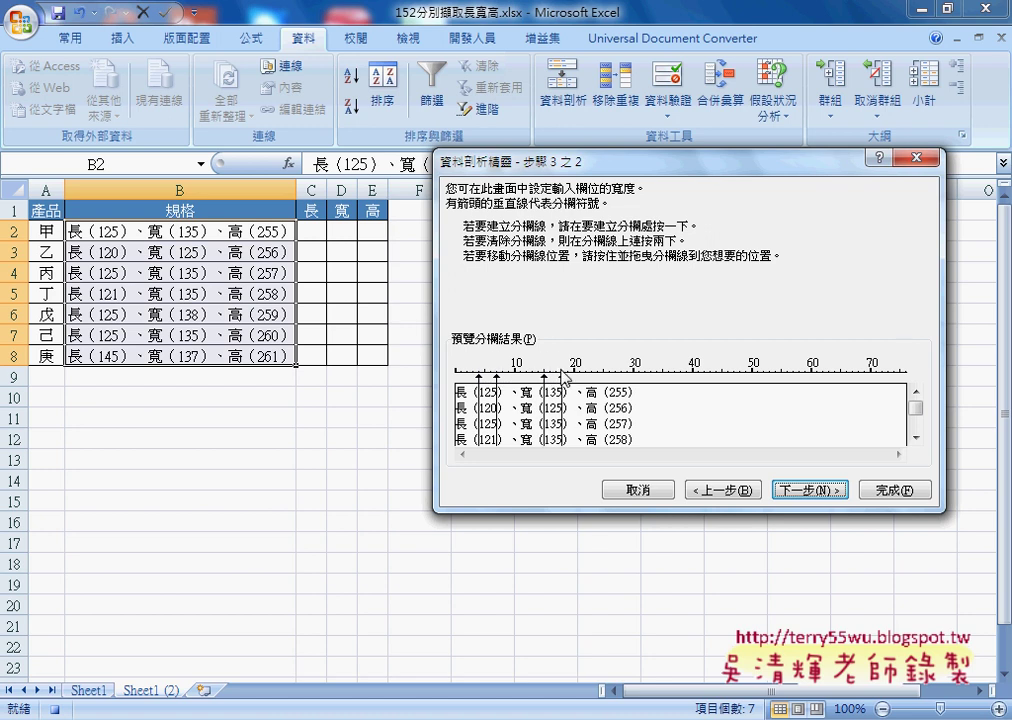
pyautogui.click(609, 372)
pyautogui.click(639, 372)
pyautogui.moveTo(641, 381); pyautogui.dragTo(627, 381)
# - In step 3, set each label column to 'Do not import column'
pyautogui.click(803, 489)
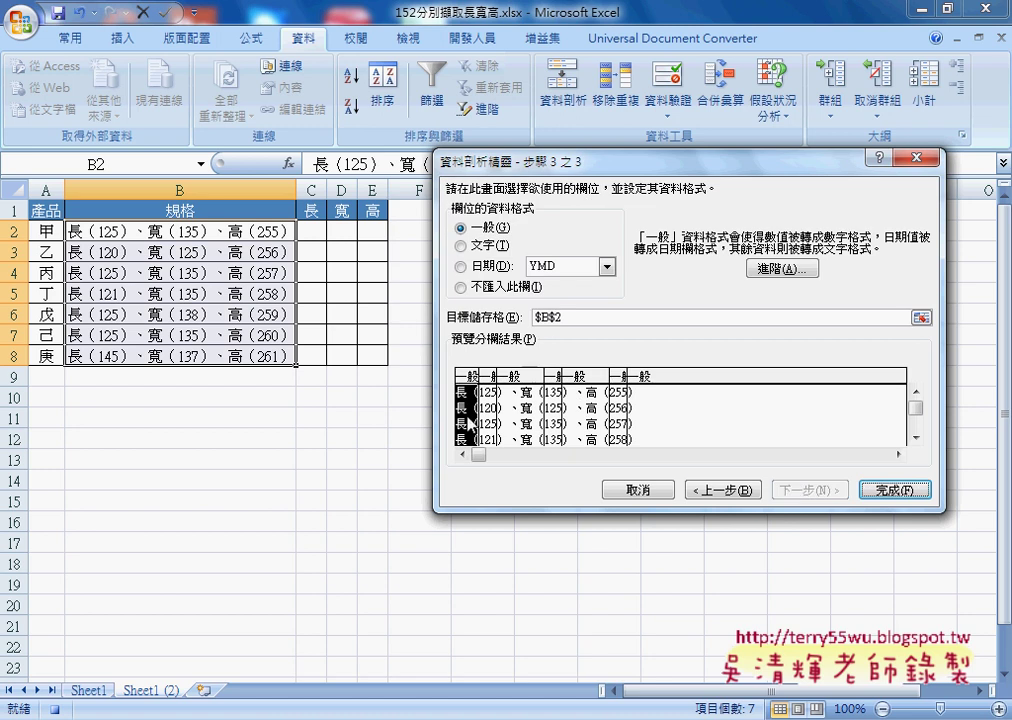
pyautogui.click(492, 287)
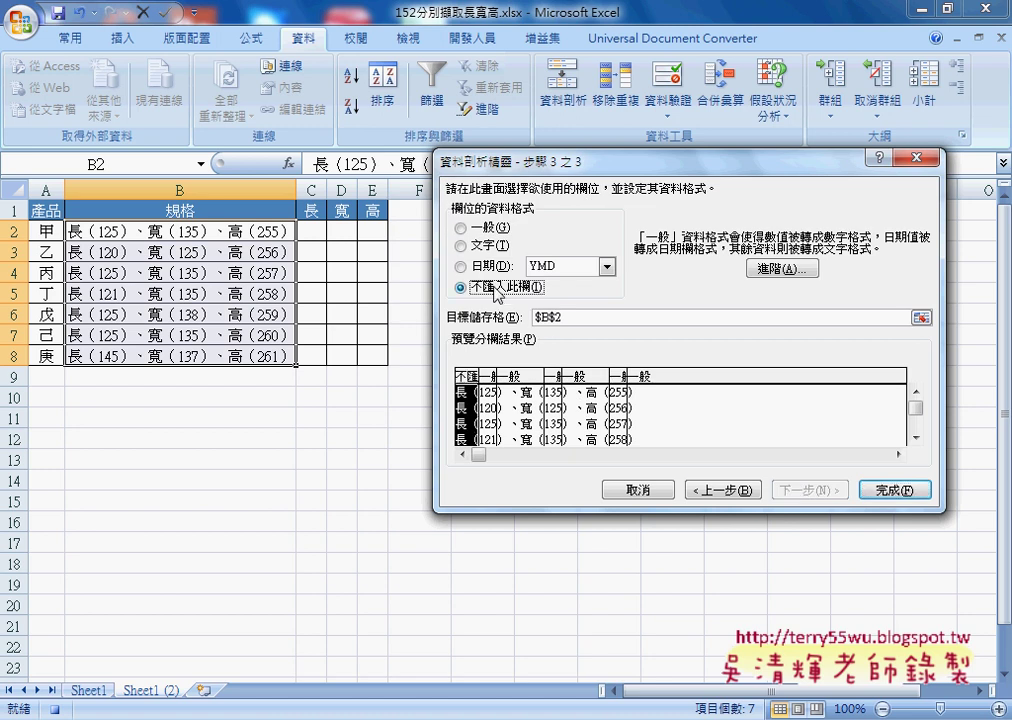
pyautogui.click(519, 424)
pyautogui.click(461, 287)
pyautogui.click(579, 408)
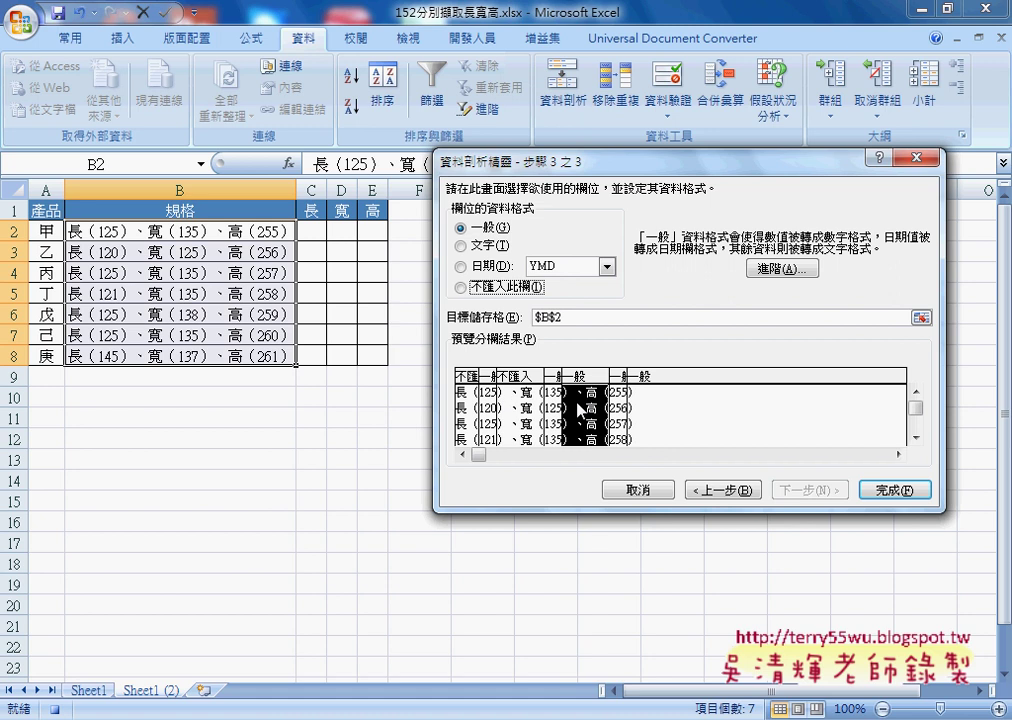
pyautogui.click(461, 287)
pyautogui.click(660, 408)
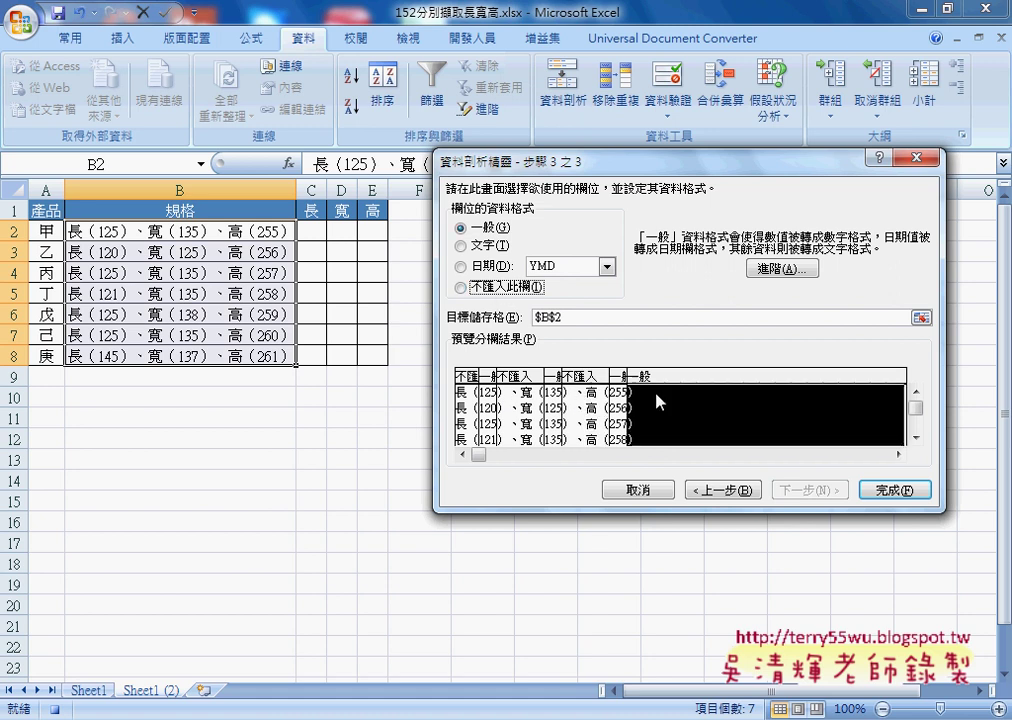
pyautogui.click(505, 292)
# - Set the destination to $C$2 and finish the split
pyautogui.moveTo(565, 318); pyautogui.dragTo(467, 325)
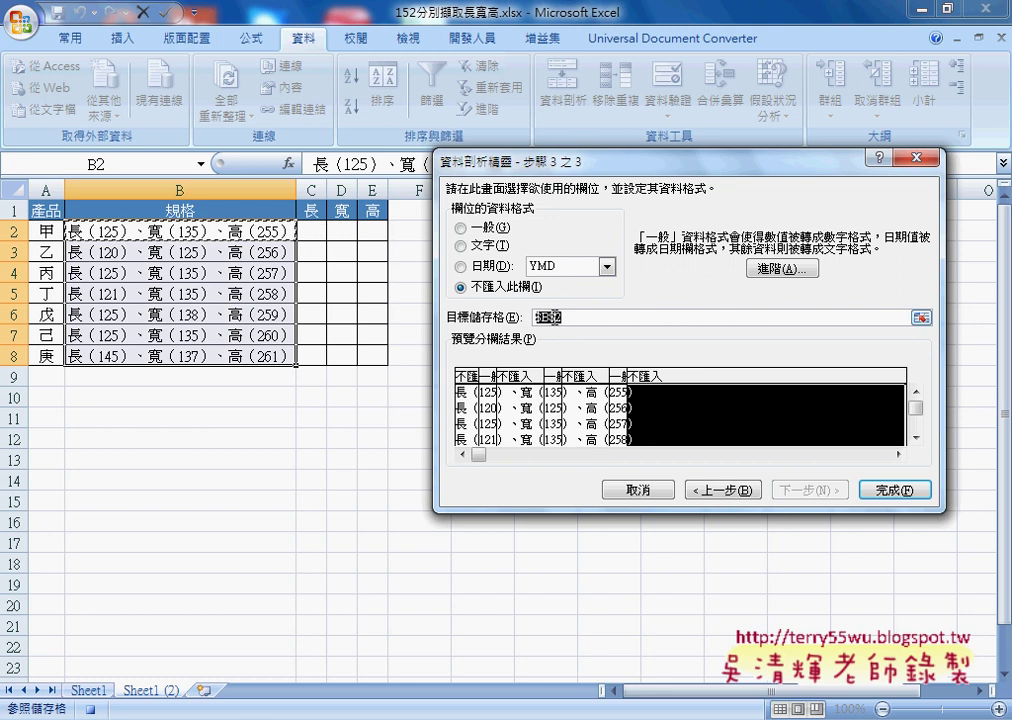
pyautogui.click(322, 229)
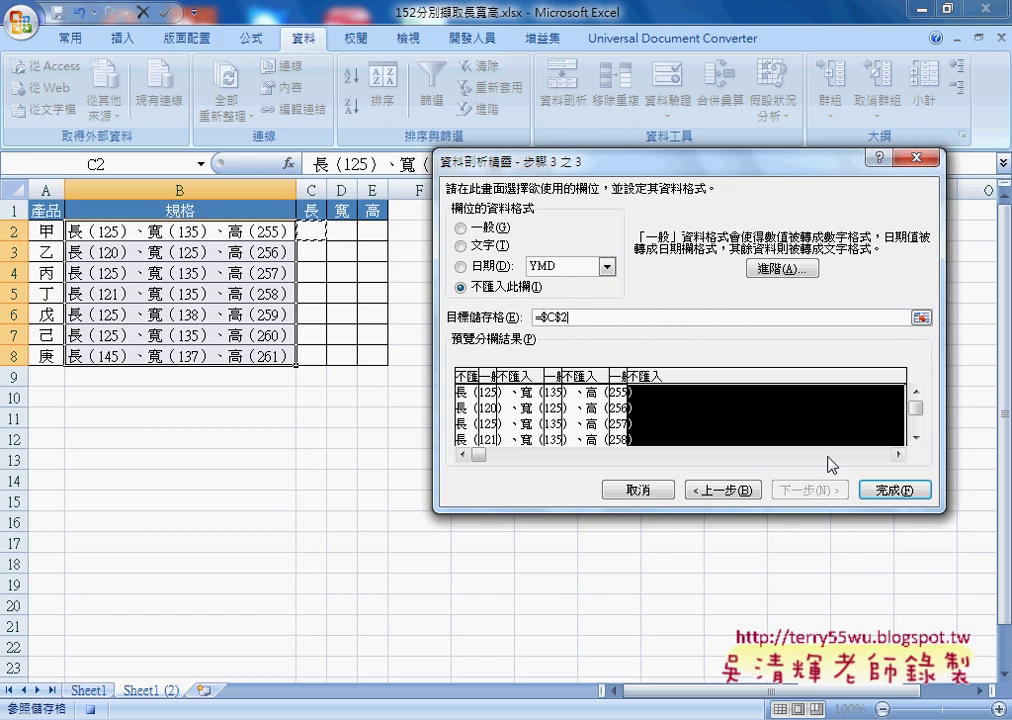
pyautogui.click(892, 492)
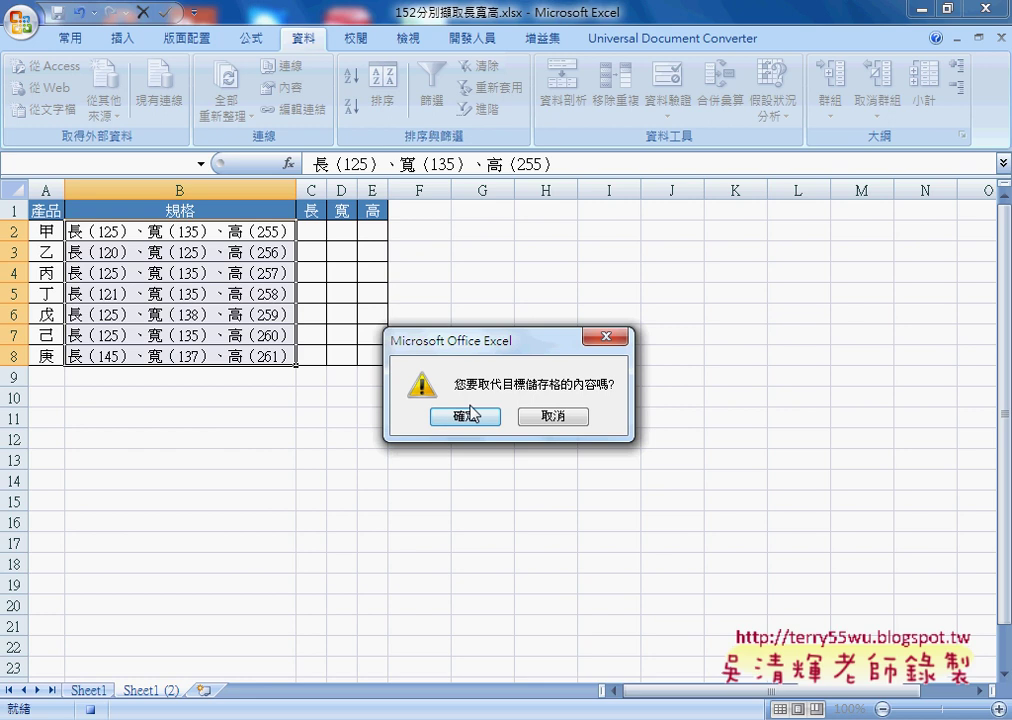
# - Accept replacing the destination cells, then select cell G2
pyautogui.moveTo(497, 342); pyautogui.dragTo(549, 270)
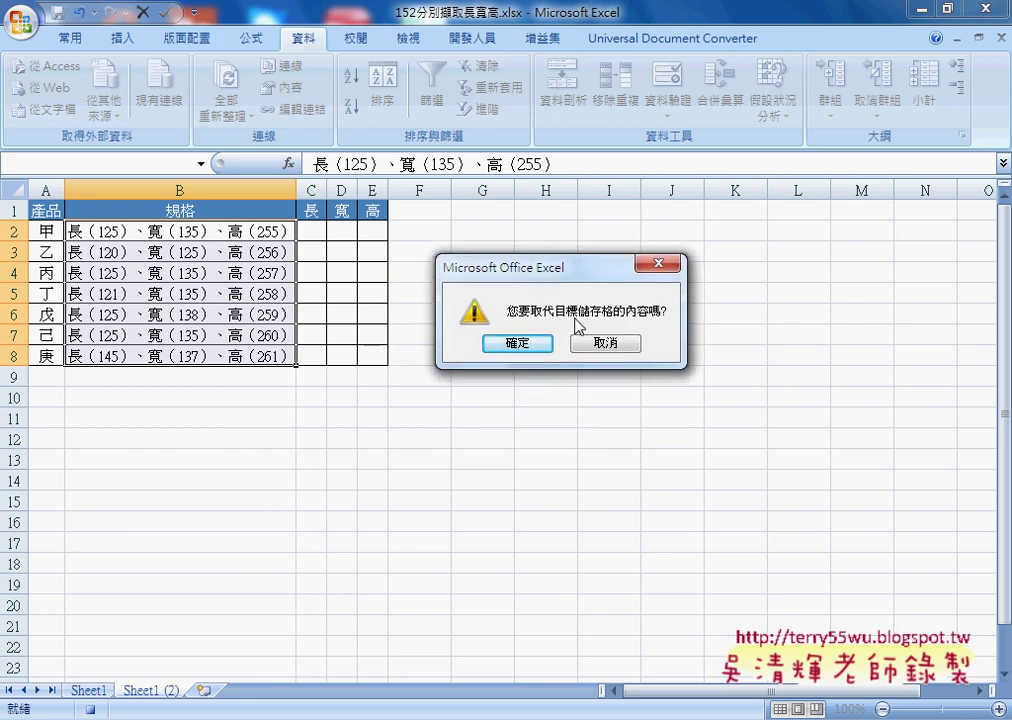
pyautogui.click(517, 343)
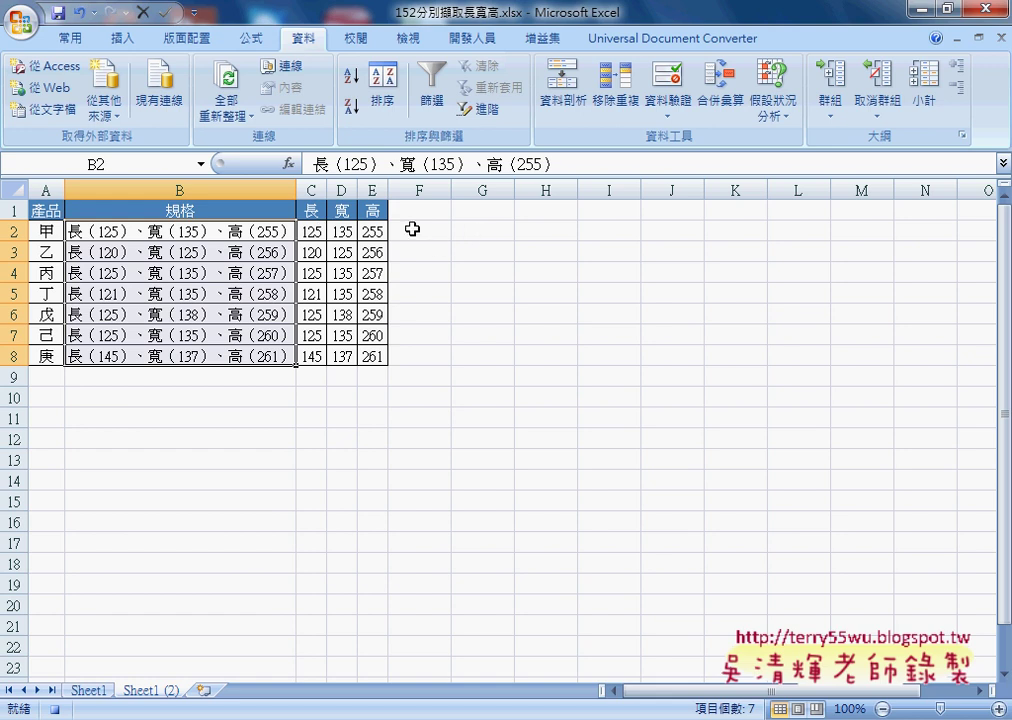
pyautogui.click(466, 231)
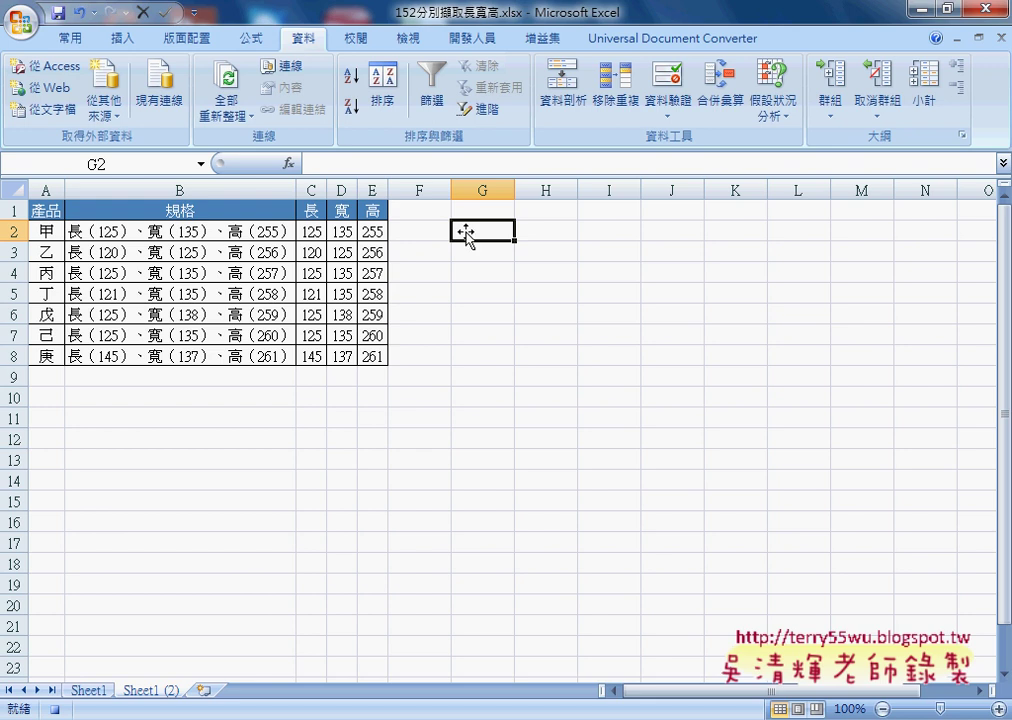
pyautogui.click(472, 38)
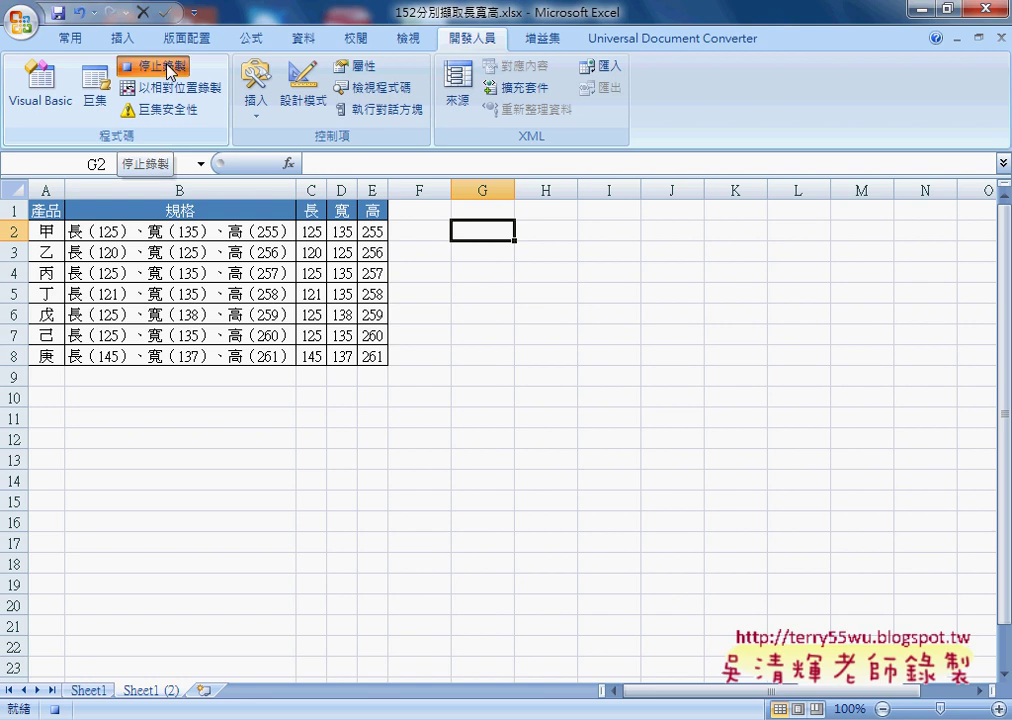
# - Stop recording and open the 資料剖析 macro for editing from the Macros list
pyautogui.click(170, 70)
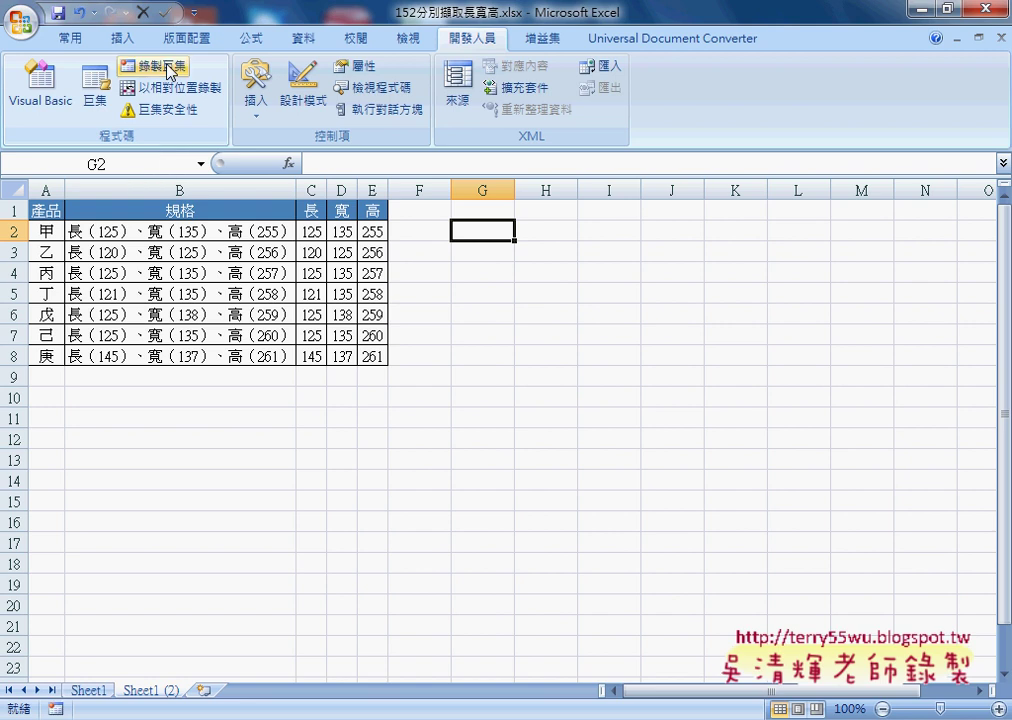
pyautogui.click(97, 108)
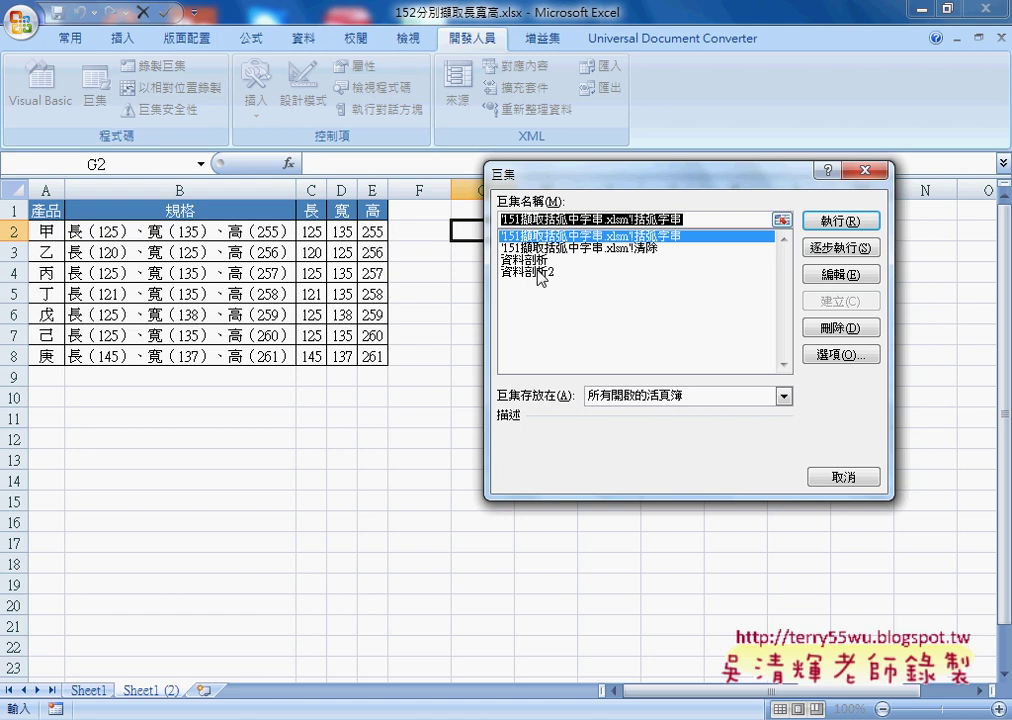
pyautogui.click(530, 260)
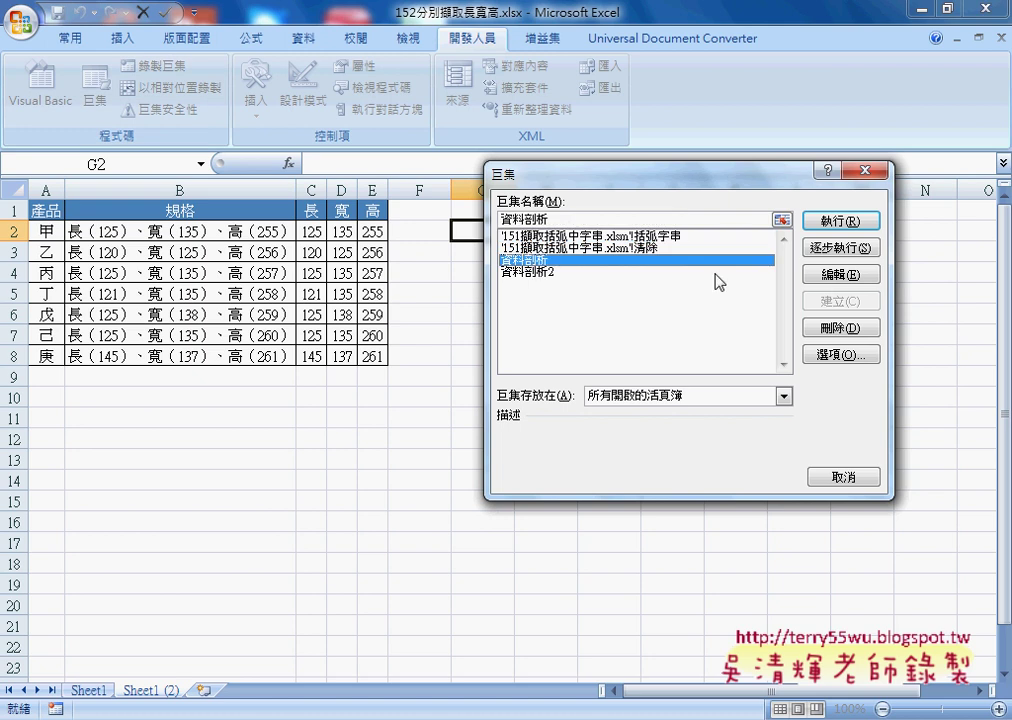
pyautogui.click(840, 274)
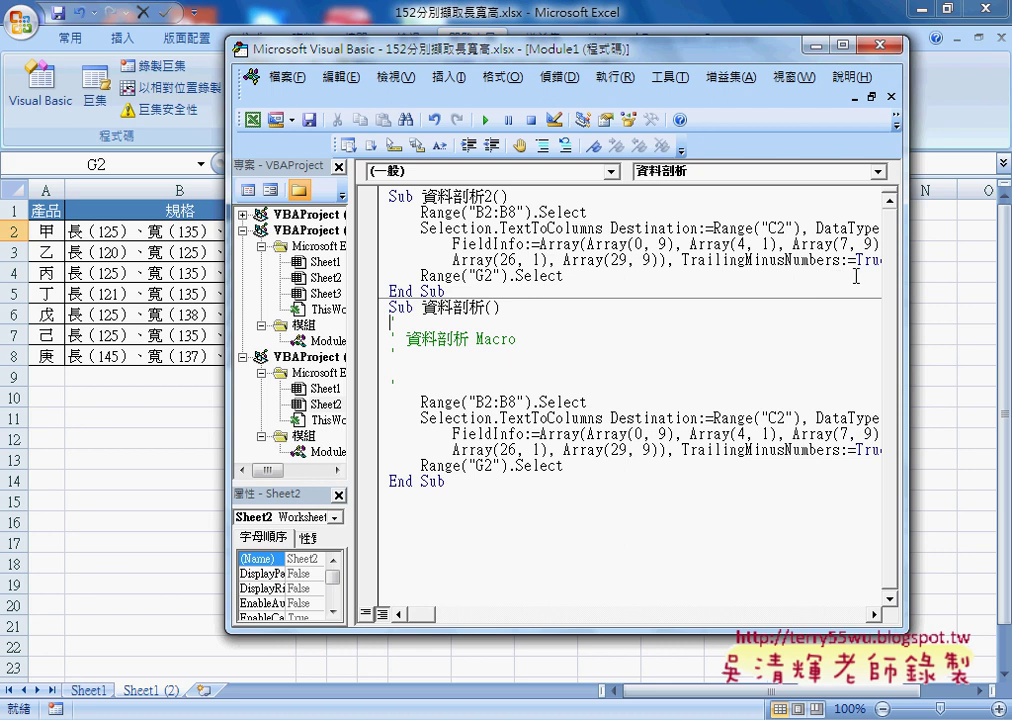
# - Widen the code window and delete the recorded comment lines from the 資料剖析 macro
pyautogui.moveTo(907, 272); pyautogui.dragTo(1004, 270)
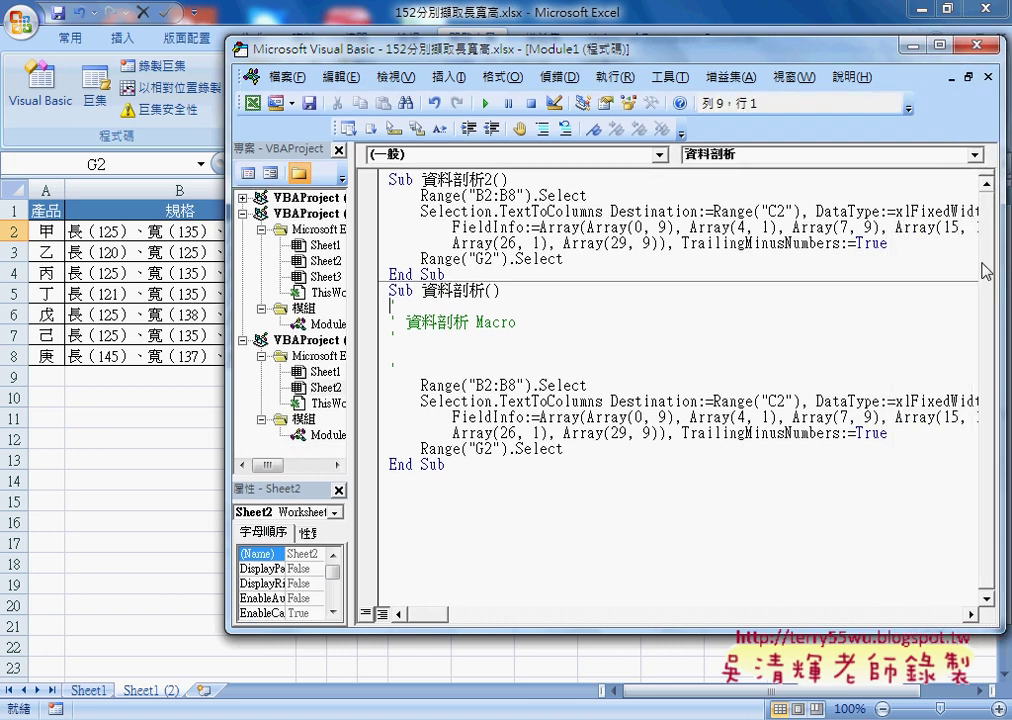
pyautogui.moveTo(571, 41); pyautogui.dragTo(500, 36)
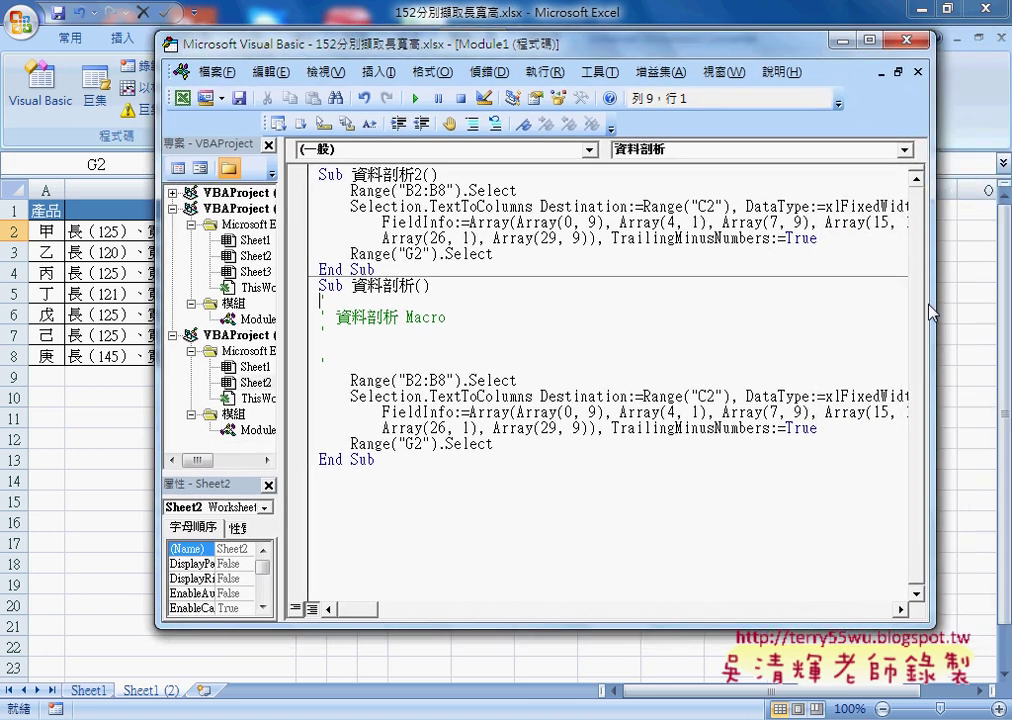
pyautogui.moveTo(930, 312); pyautogui.dragTo(980, 312)
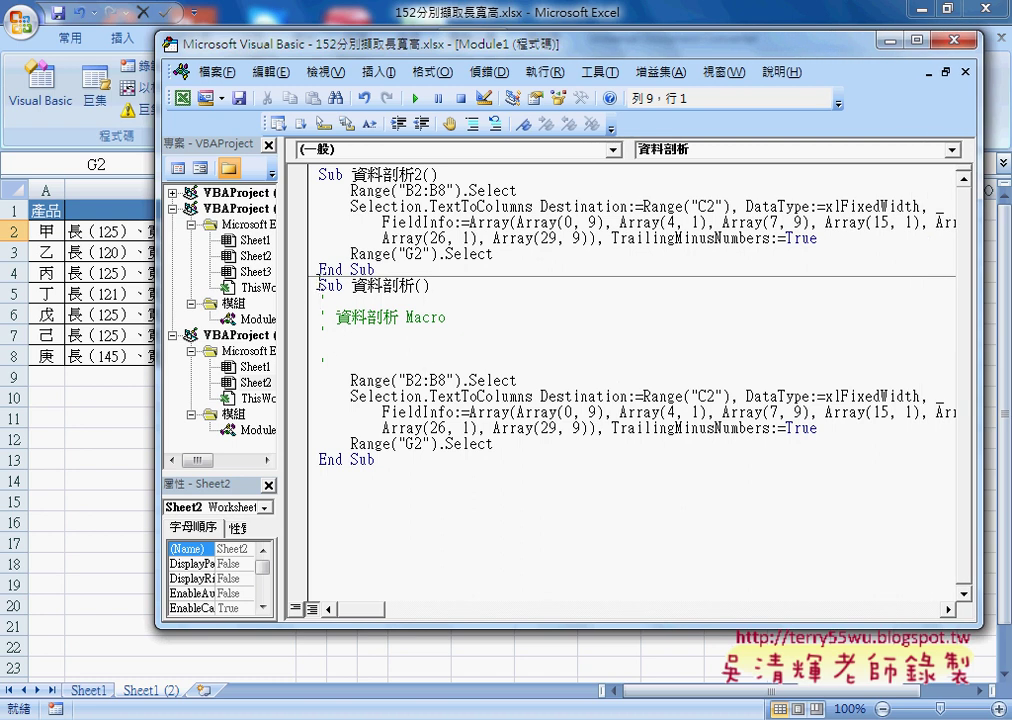
pyautogui.moveTo(318, 283); pyautogui.dragTo(432, 286)
pyautogui.click(321, 292)
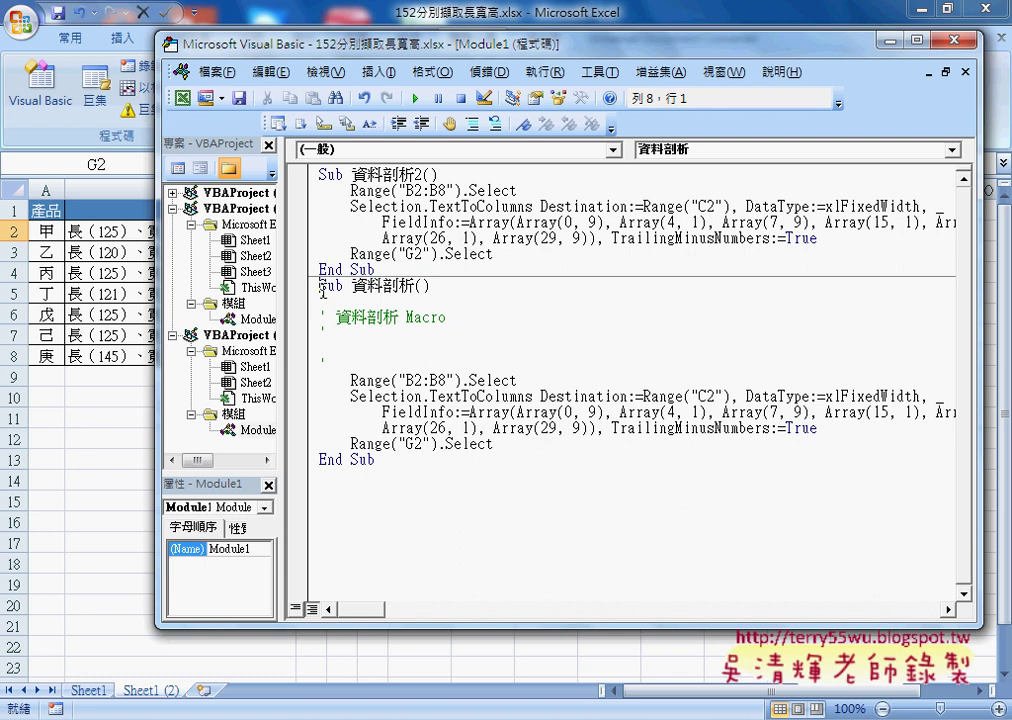
pyautogui.doubleClick(321, 287)
pyautogui.moveTo(388, 462); pyautogui.dragTo(336, 463)
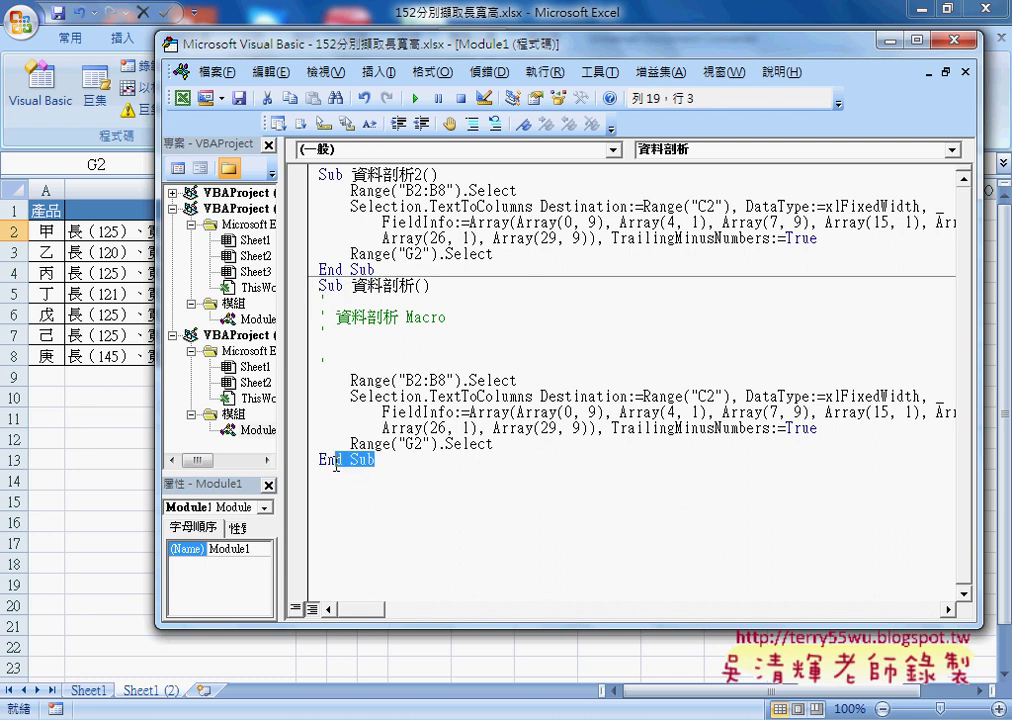
pyautogui.moveTo(326, 366); pyautogui.dragTo(318, 300)
pyautogui.press('Delete')
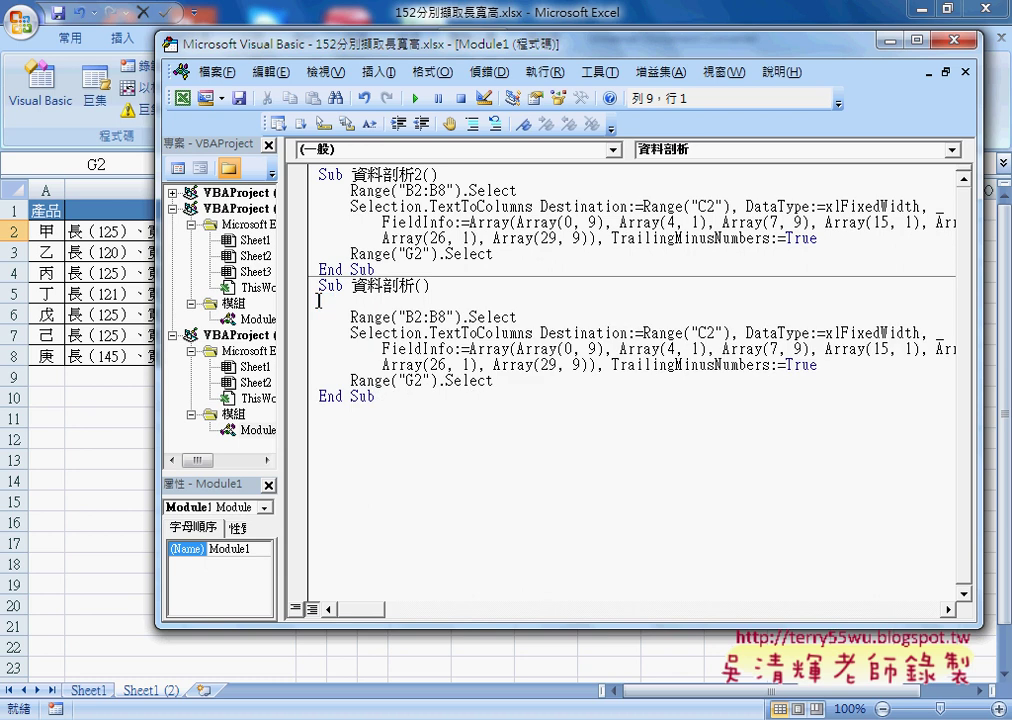
pyautogui.press('Delete')
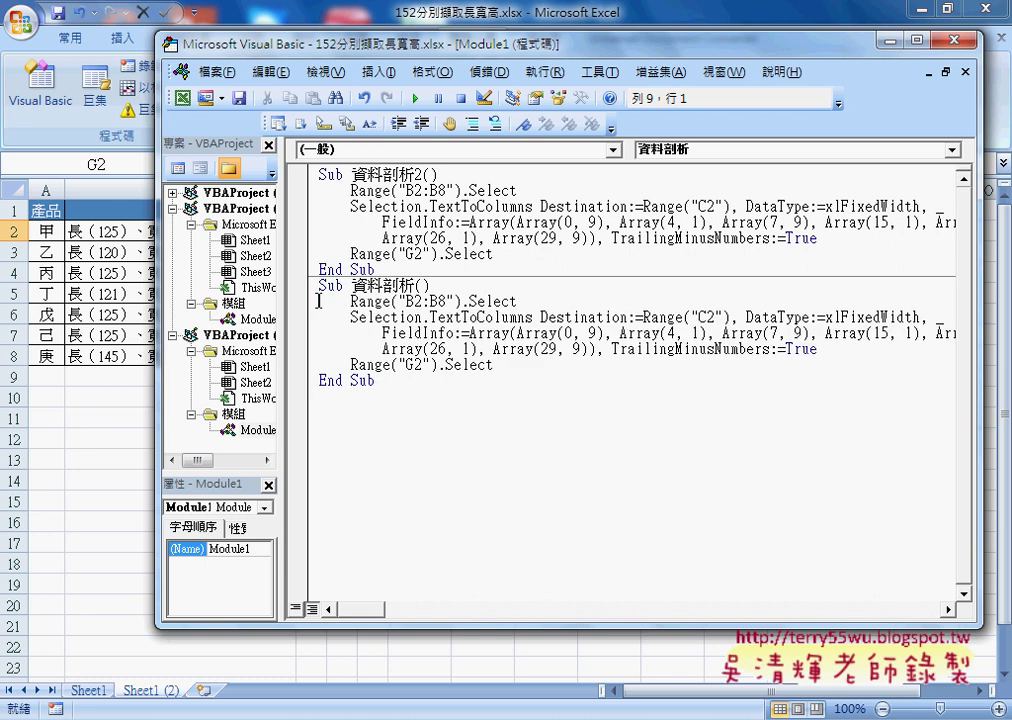
# - Add a '1. comment on a new line under Sub 資料剖析()
pyautogui.click(451, 287)
pyautogui.press('Return')
pyautogui.press('Tab')
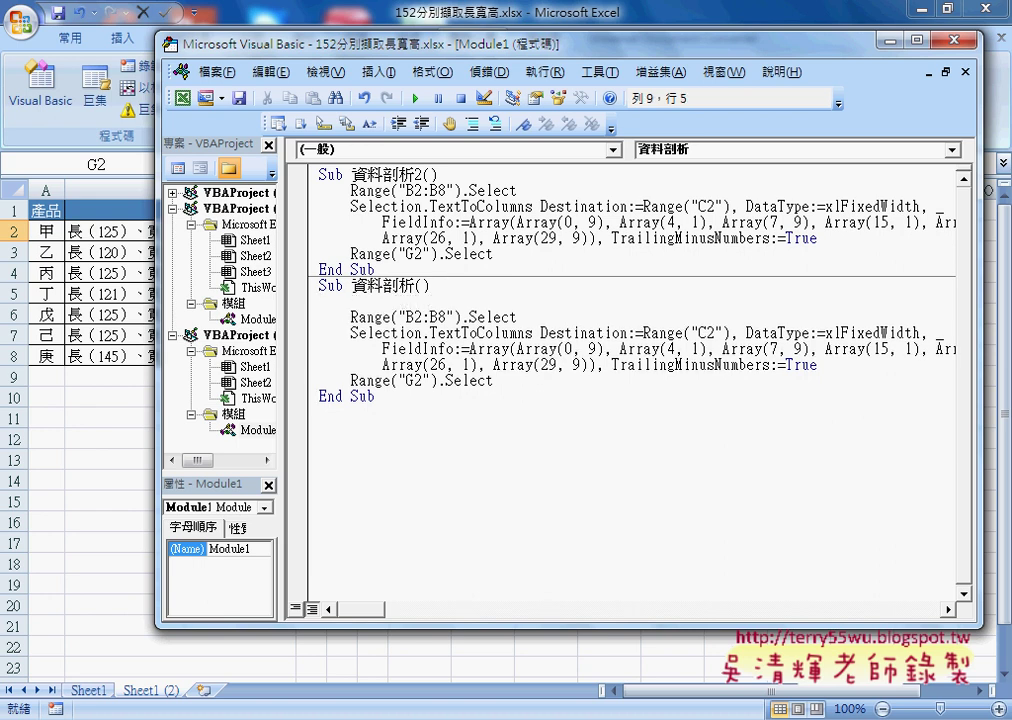
pyautogui.write('ㄅ')
pyautogui.write("'")
pyautogui.write('1.')
pyautogui.moveTo(301, 54); pyautogui.dragTo(464, 64)
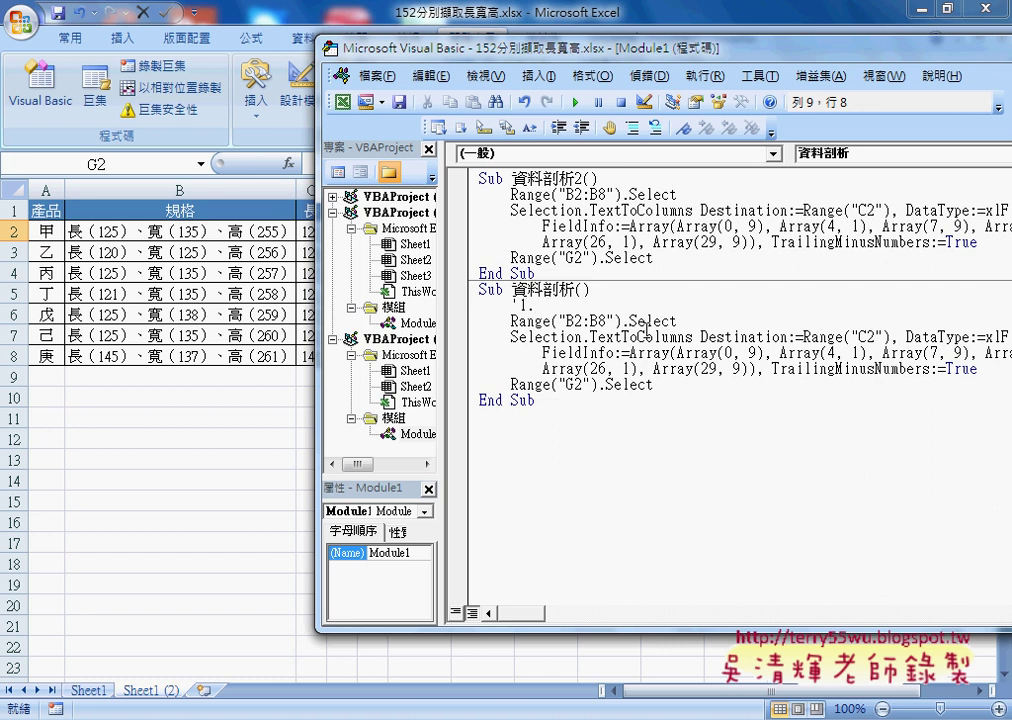
# - Add a '2. comment before the TextToColumns statement and '3 before Range("G2").Select
pyautogui.click(686, 321)
pyautogui.press('Return')
pyautogui.write("'2.")
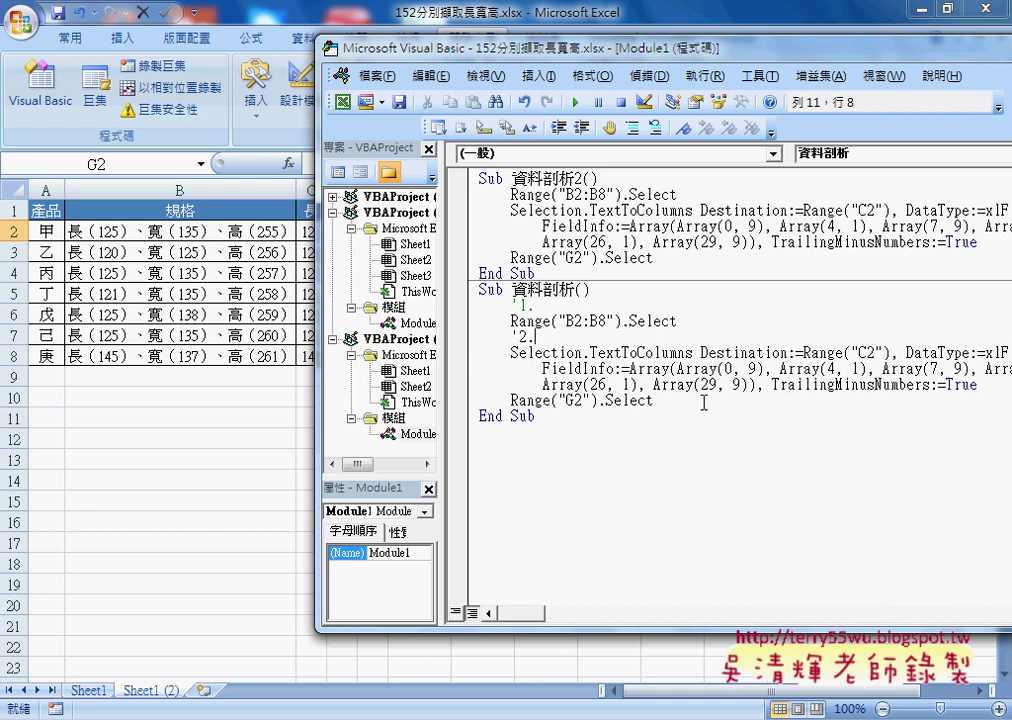
pyautogui.click(657, 398)
pyautogui.press('End')
pyautogui.press('Return')
pyautogui.press('BackSpace')
pyautogui.write("'")
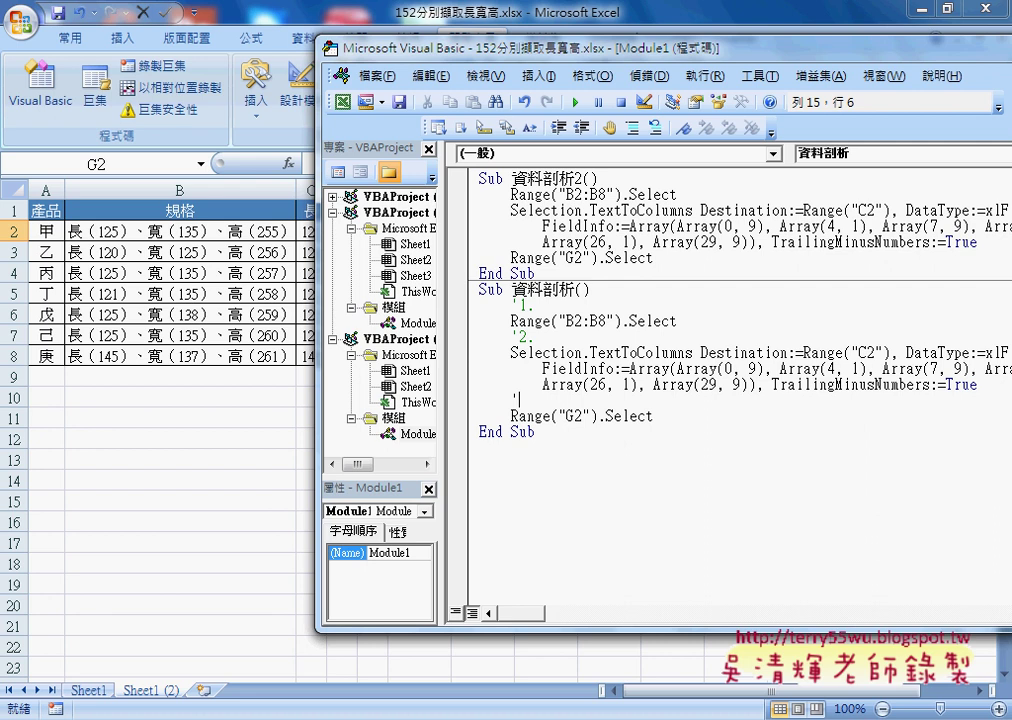
pyautogui.write('3')
# - Review G2 and Selection in the code, then widen and reposition the editor window
pyautogui.moveTo(585, 420); pyautogui.dragTo(569, 420)
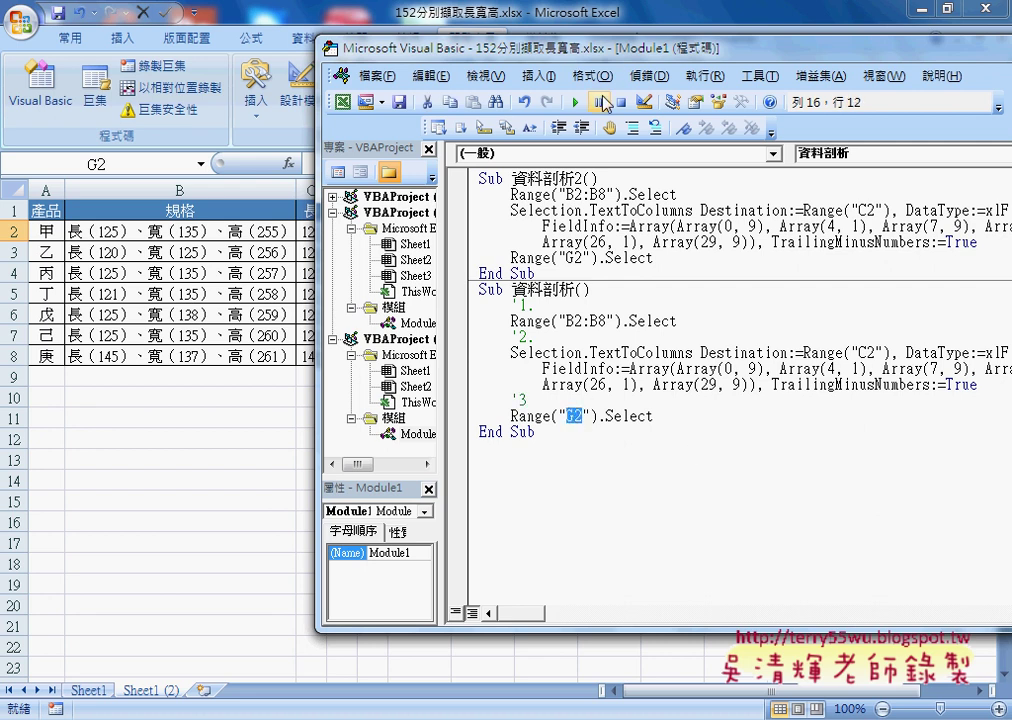
pyautogui.moveTo(510, 352); pyautogui.dragTo(585, 352)
pyautogui.moveTo(555, 56); pyautogui.dragTo(312, 62)
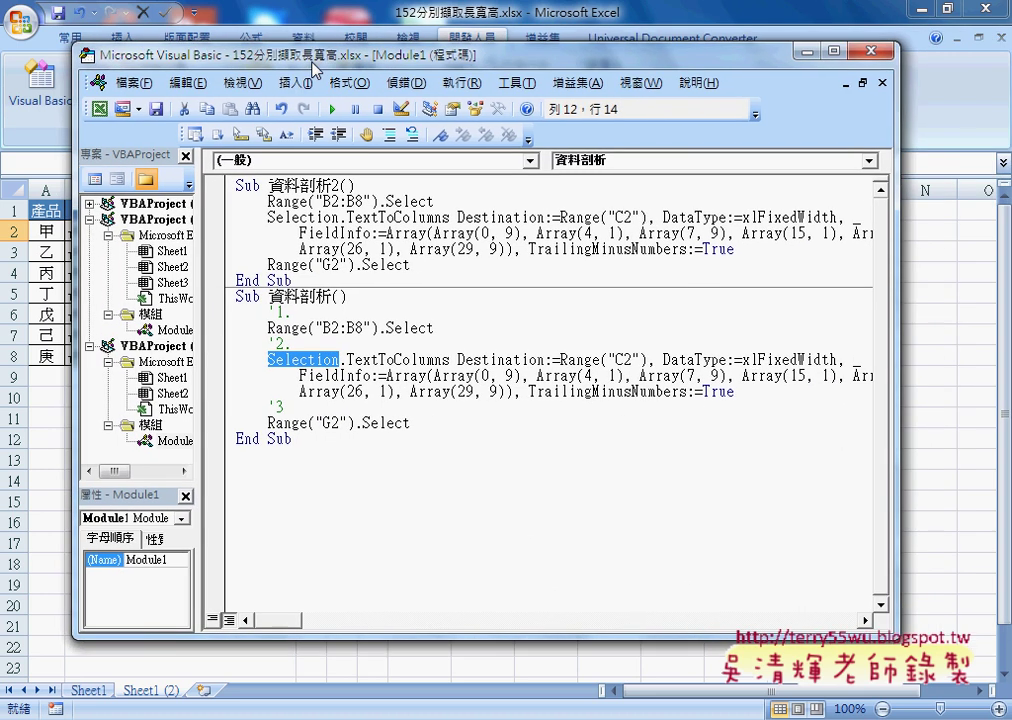
pyautogui.moveTo(897, 368); pyautogui.dragTo(1000, 366)
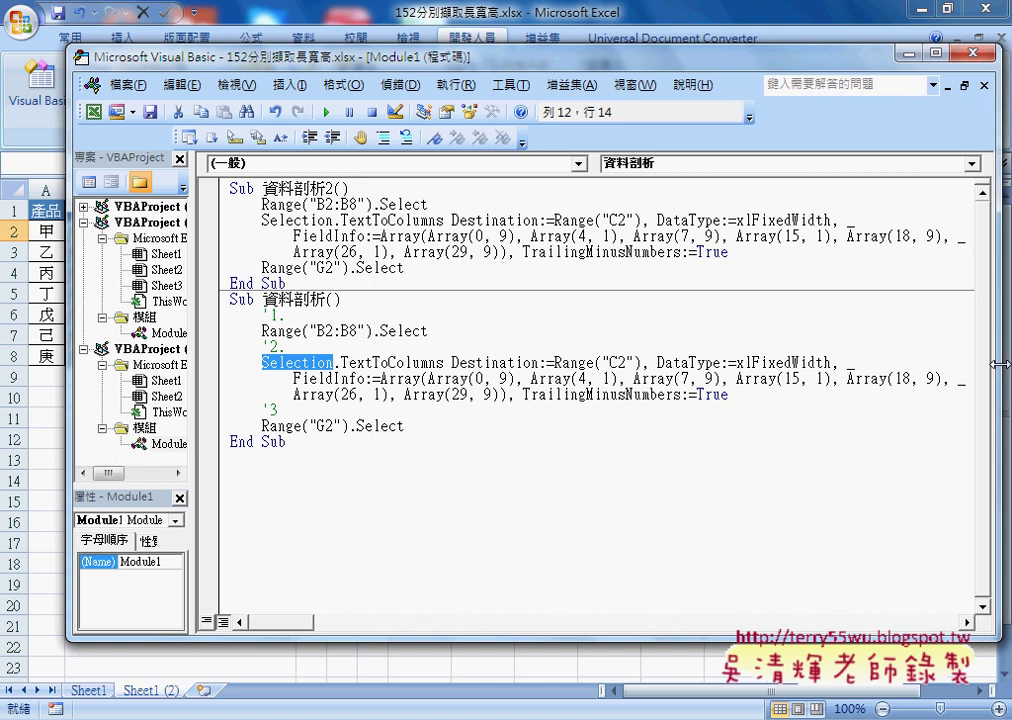
pyautogui.moveTo(668, 64); pyautogui.dragTo(608, 57)
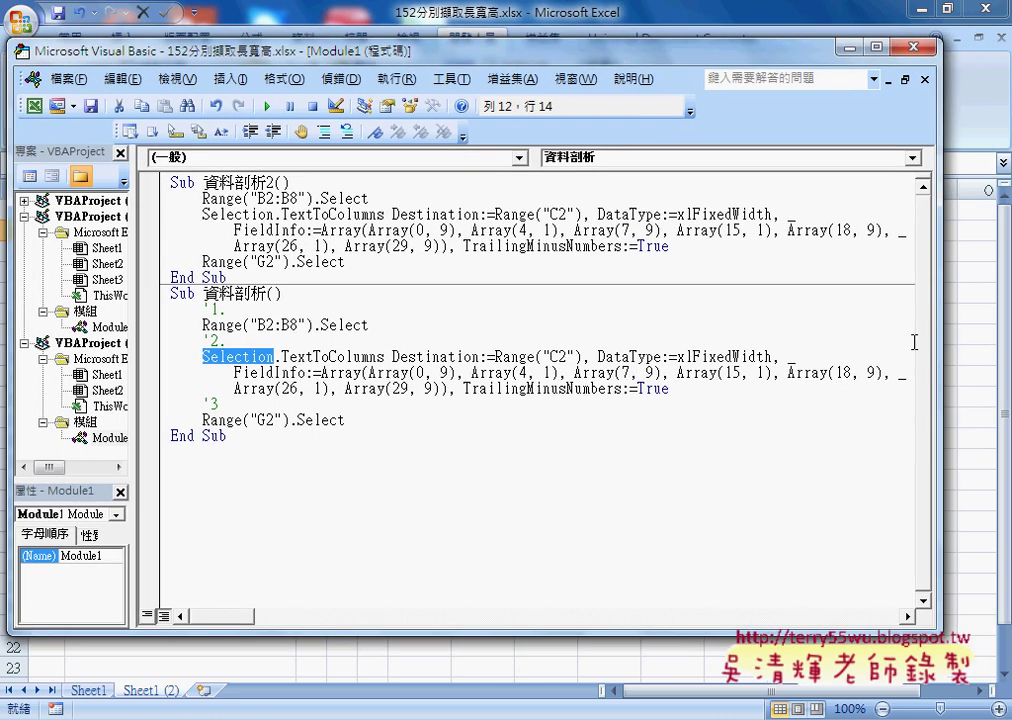
pyautogui.moveTo(975, 345); pyautogui.dragTo(958, 345)
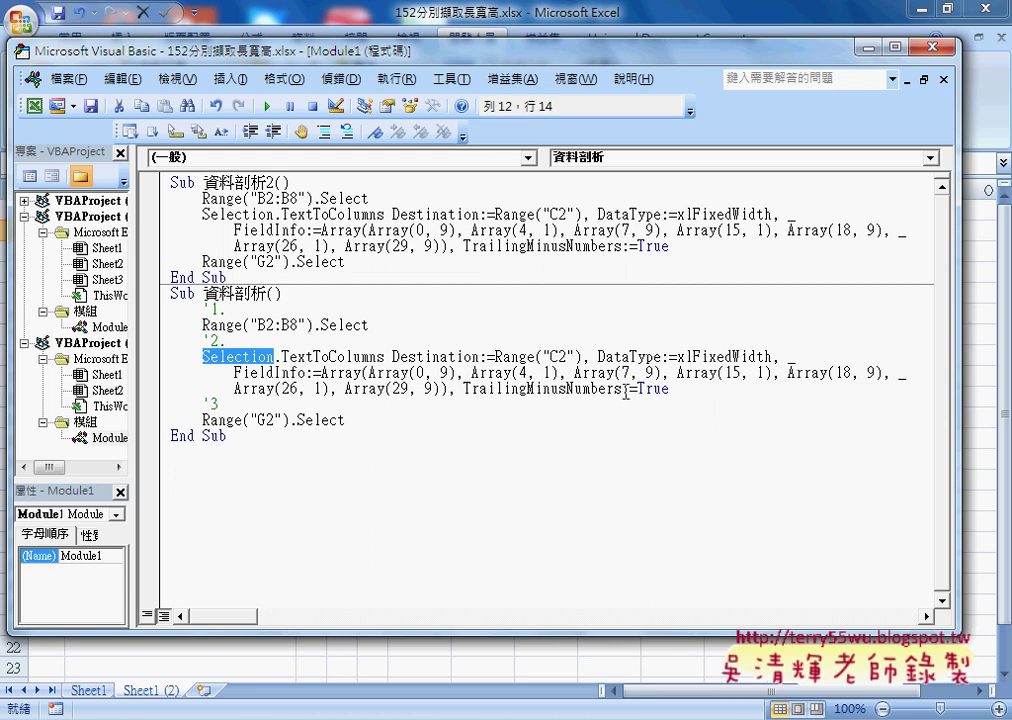
# - Examine the Array(0, 9) and Array(4, 1) field settings in the split statement
pyautogui.doubleClick(442, 372)
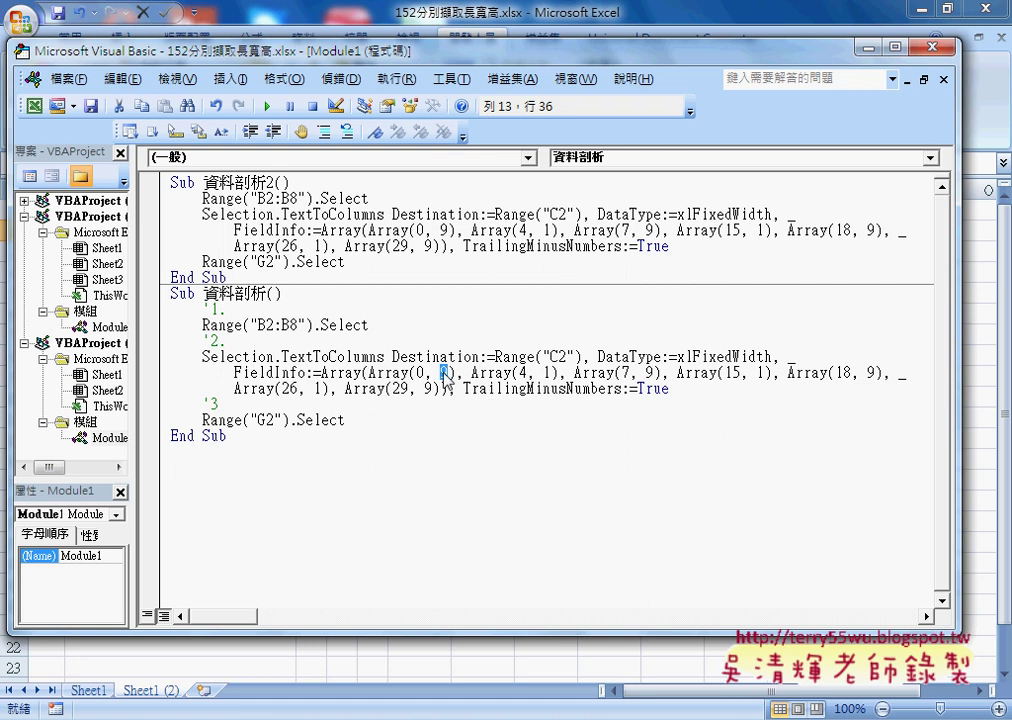
pyautogui.doubleClick(548, 372)
pyautogui.doubleClick(522, 372)
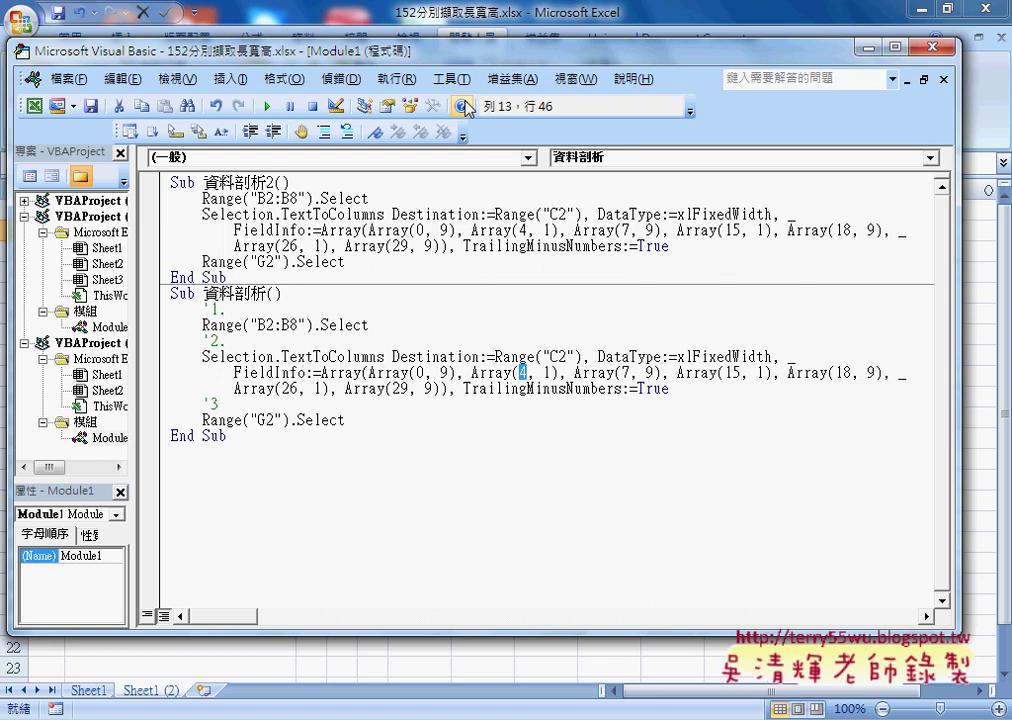
# - Open the Range.TextToColumns help page from the TextToColumns keyword with F1
pyautogui.moveTo(384, 50)
pyautogui.mouseDown()
pyautogui.moveTo(396, 60)
pyautogui.moveTo(754, 94)
pyautogui.mouseUp()
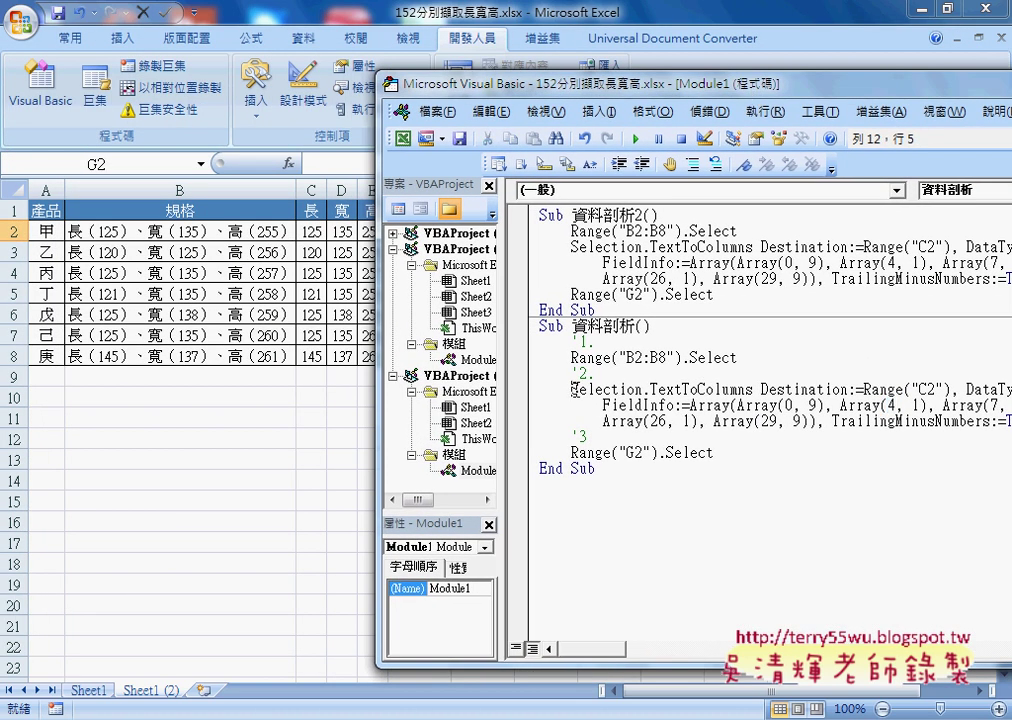
pyautogui.moveTo(571, 390); pyautogui.dragTo(755, 390)
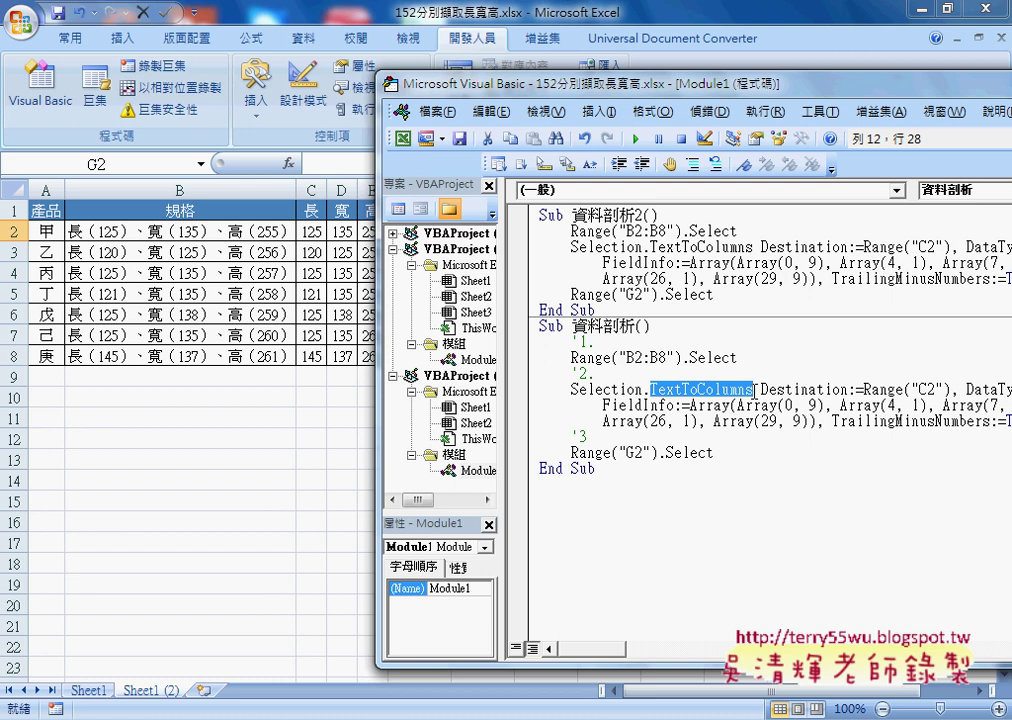
pyautogui.click(698, 390)
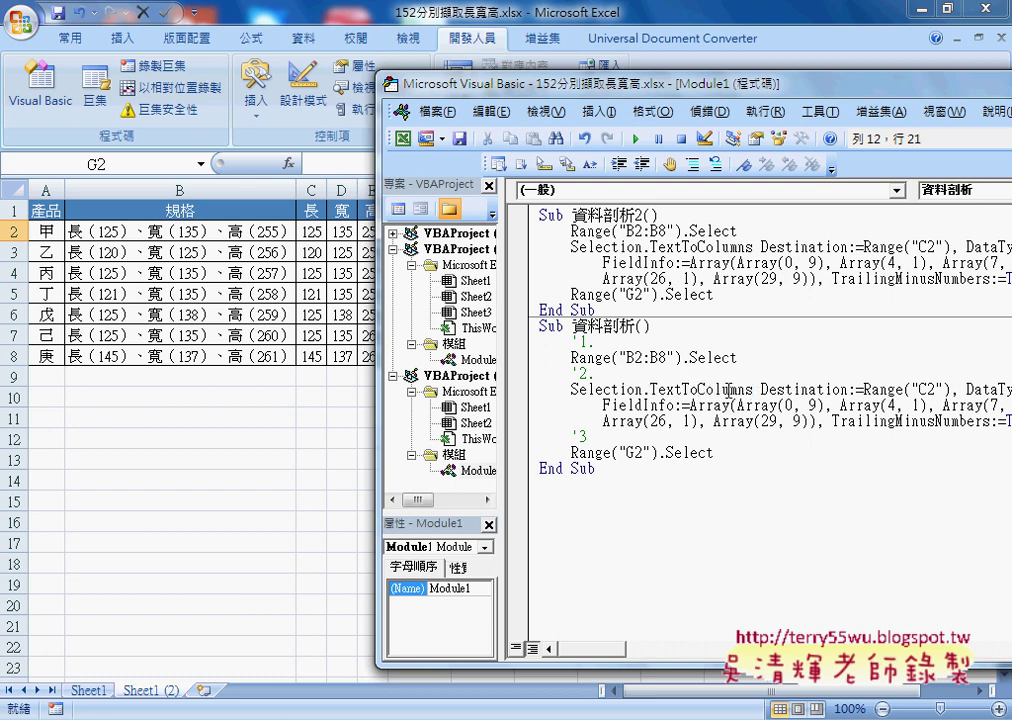
pyautogui.press('F1')
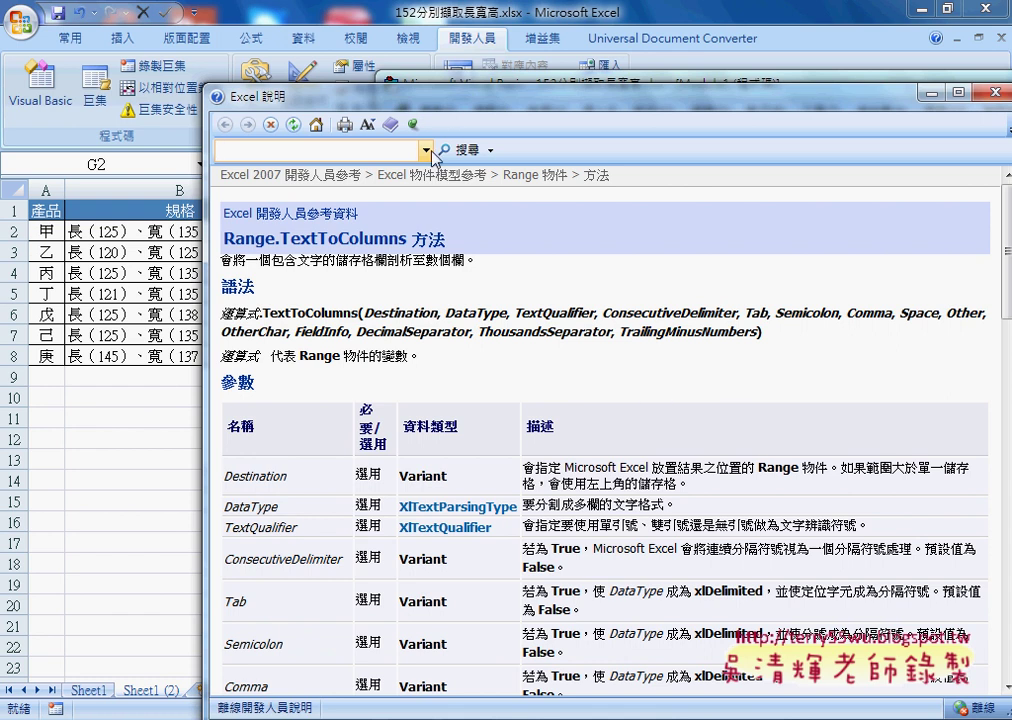
# - Move the Help window aside, then highlight TextToColumns' description and its optional Destination parameter
pyautogui.moveTo(445, 98); pyautogui.dragTo(352, 47)
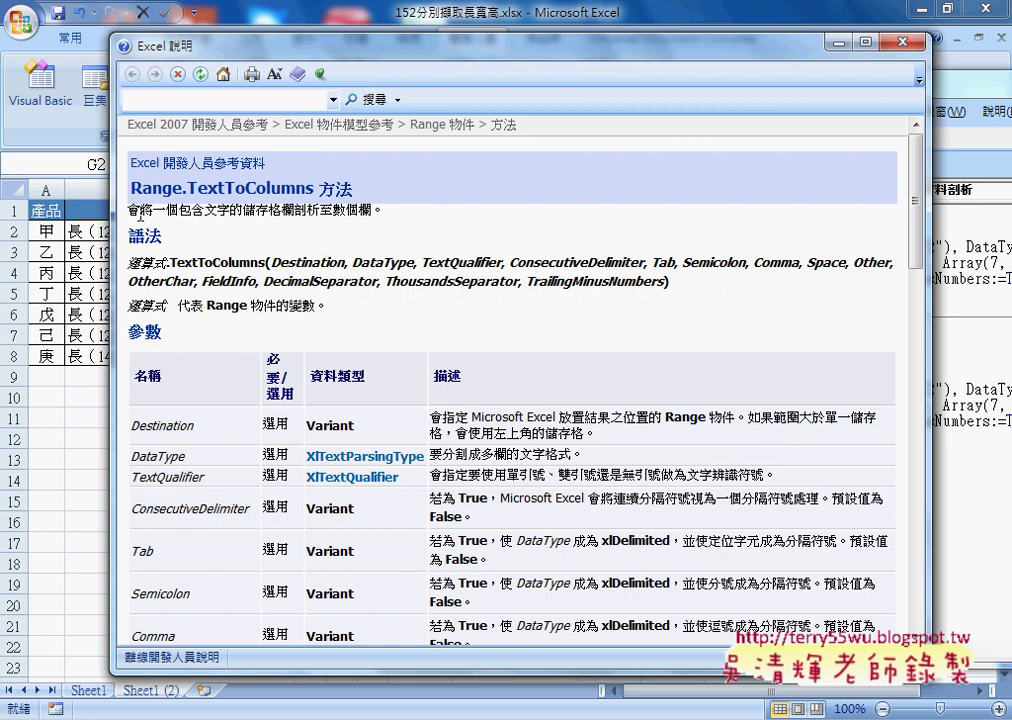
pyautogui.moveTo(128, 210); pyautogui.dragTo(395, 222)
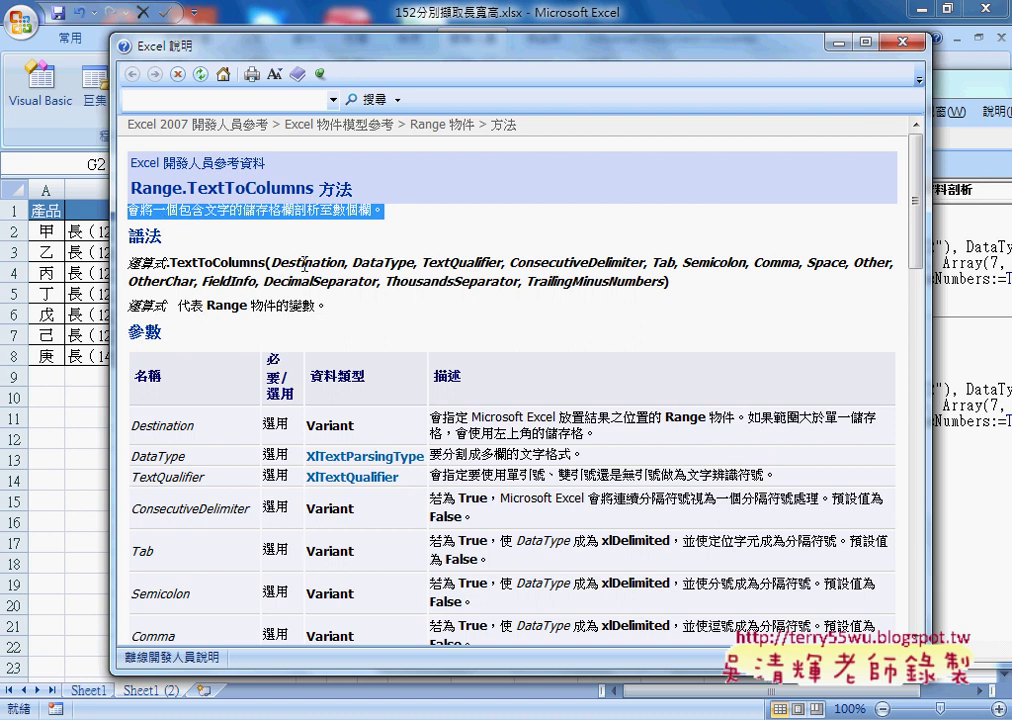
pyautogui.scroll(-2, 488, 340)
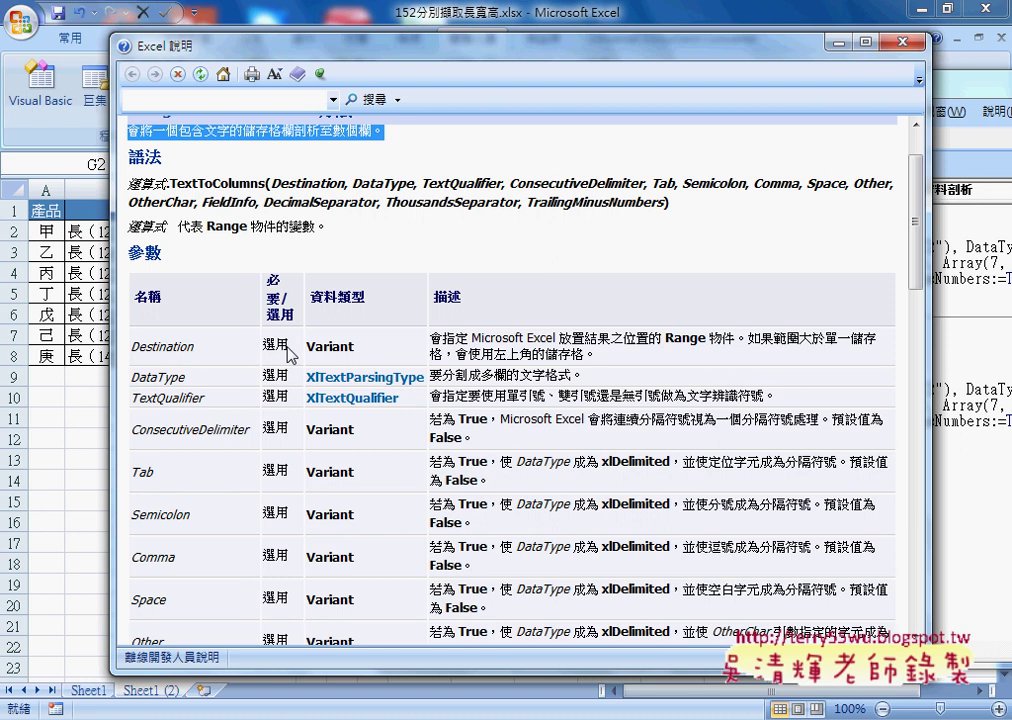
pyautogui.moveTo(289, 346); pyautogui.dragTo(260, 347)
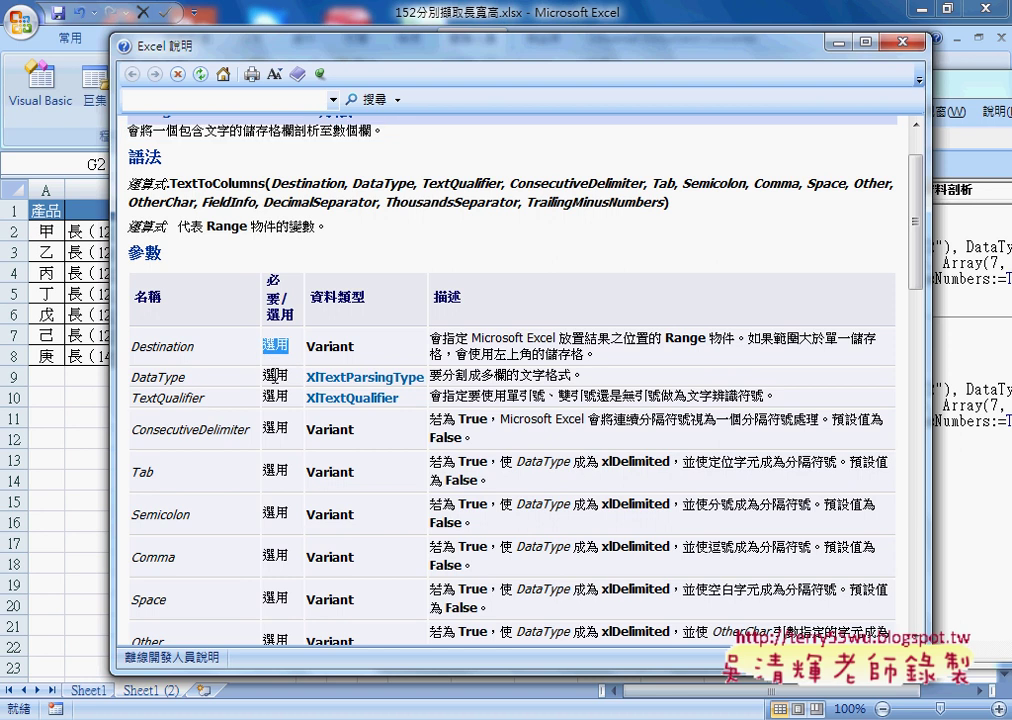
# - Scroll through the FieldInfo parameter and XlColumnDataType constants down to the VBA example
pyautogui.scroll(-1, 300, 395)
pyautogui.scroll(-1, 297, 393)
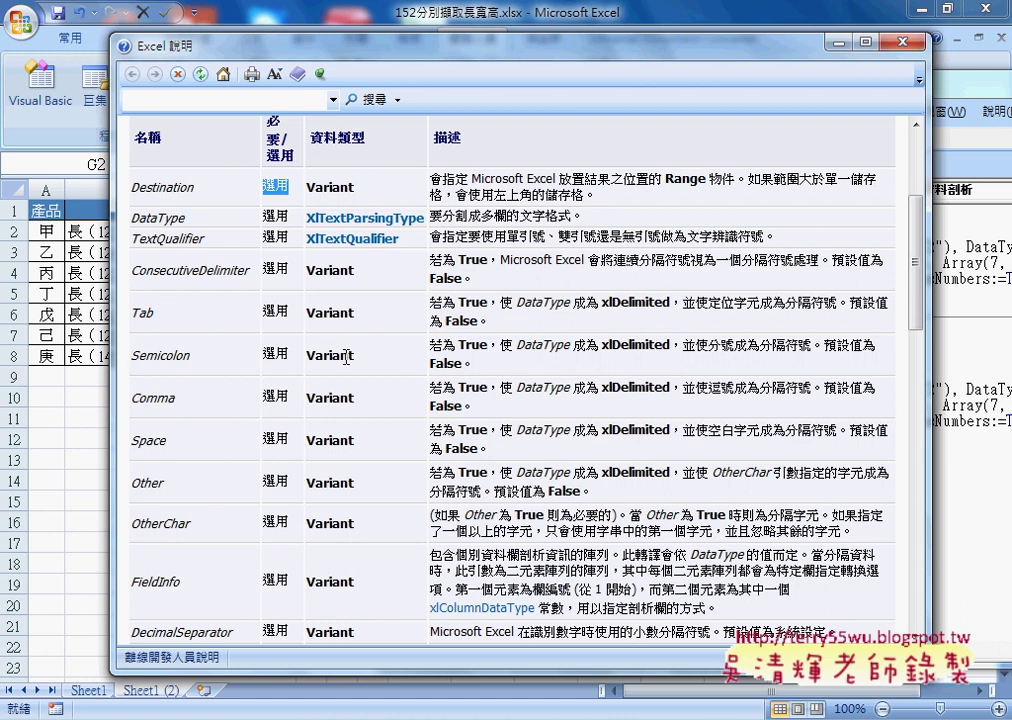
pyautogui.scroll(-1, 410, 395)
pyautogui.scroll(-1, 181, 440)
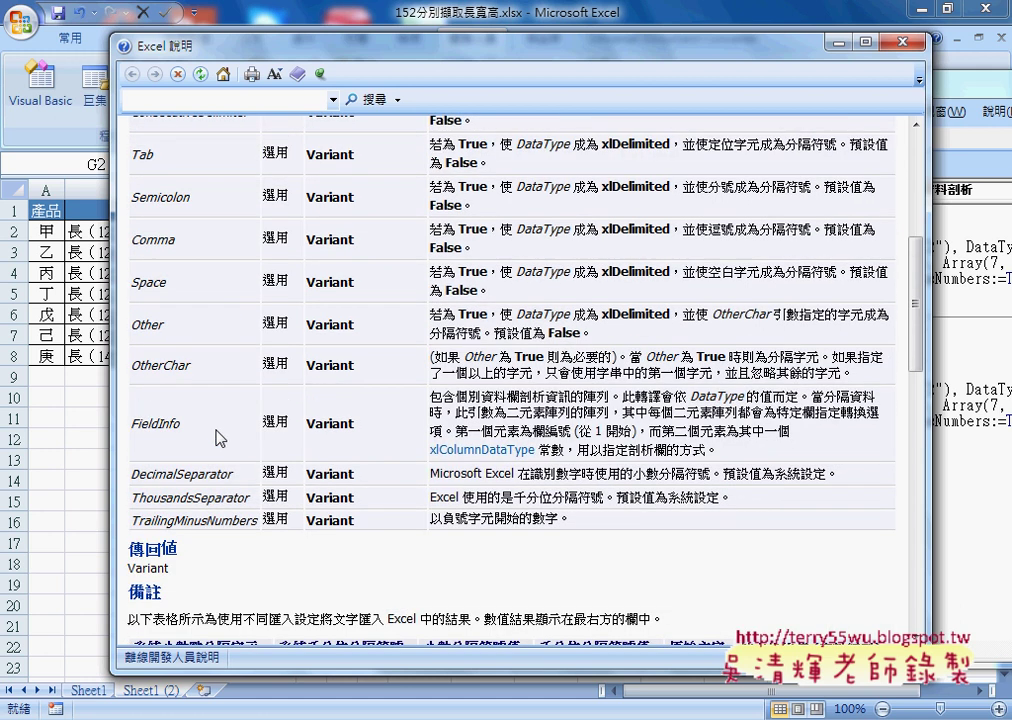
pyautogui.scroll(-2, 220, 432)
pyautogui.scroll(-1, 222, 433)
pyautogui.scroll(-1, 224, 433)
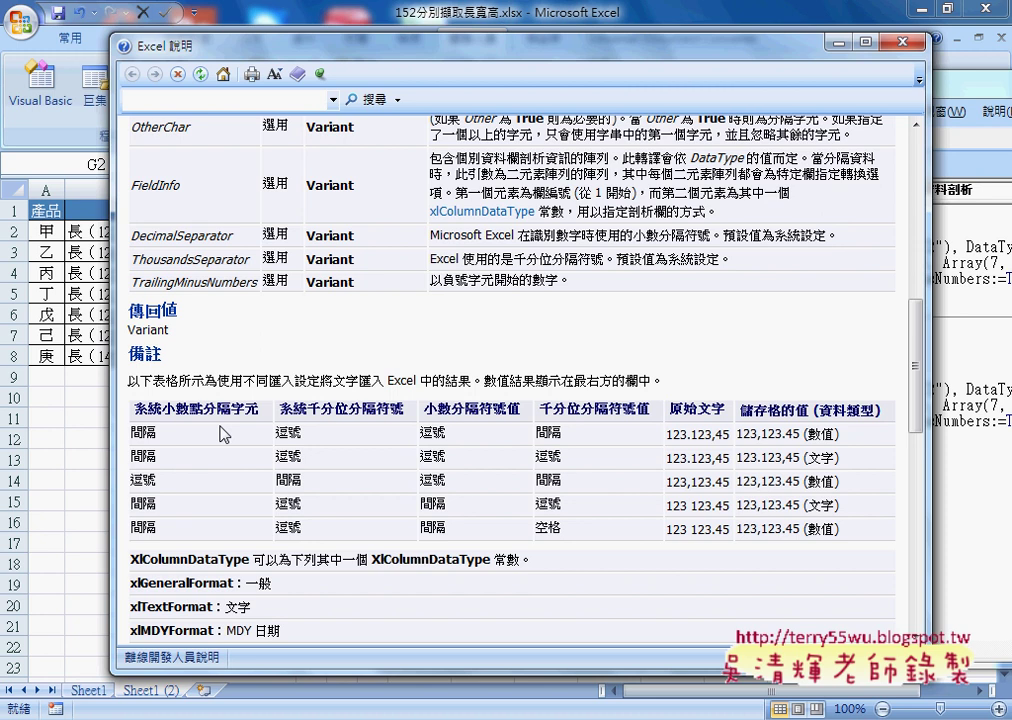
pyautogui.scroll(-2, 222, 434)
pyautogui.scroll(-4, 222, 433)
pyautogui.scroll(-2, 222, 428)
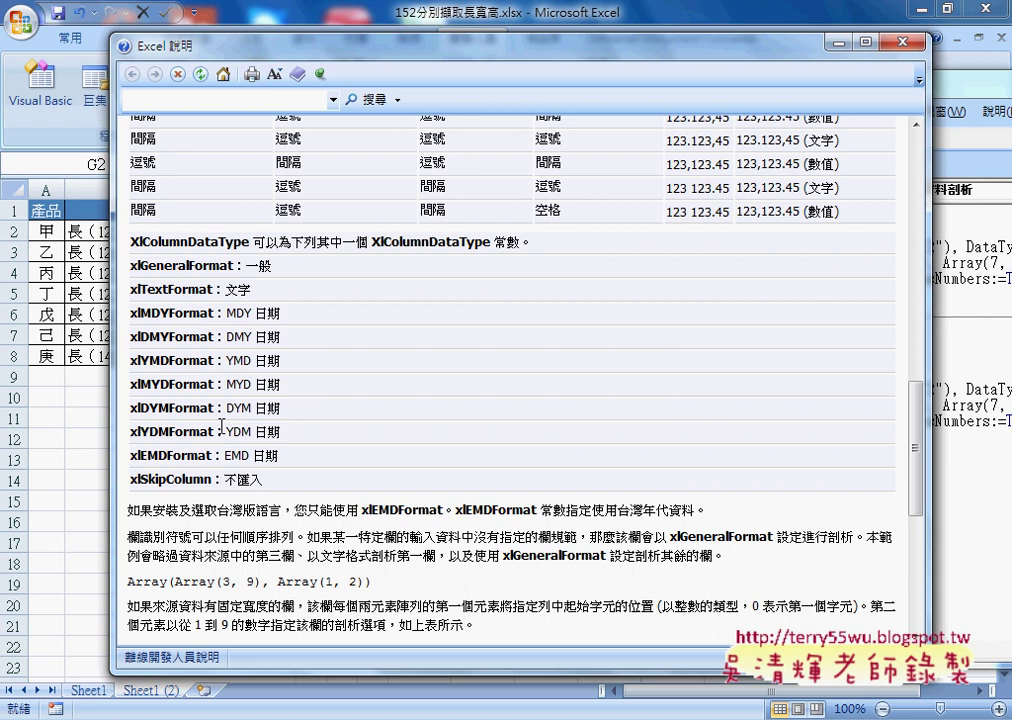
pyautogui.scroll(-4, 222, 425)
pyautogui.scroll(-6, 222, 424)
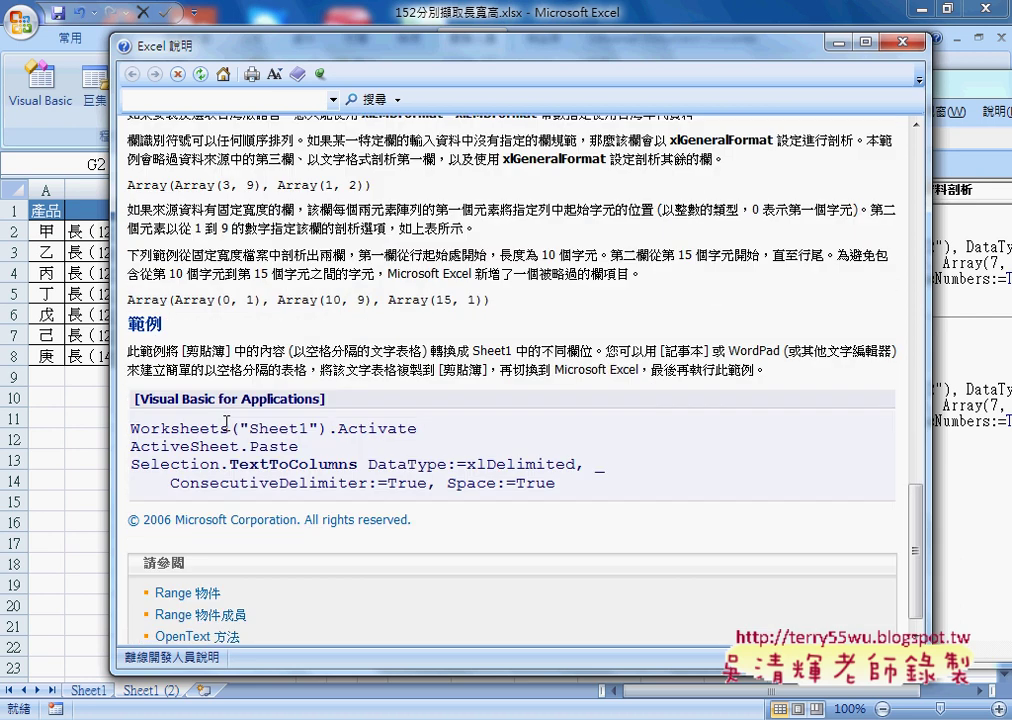
pyautogui.scroll(-1, 227, 423)
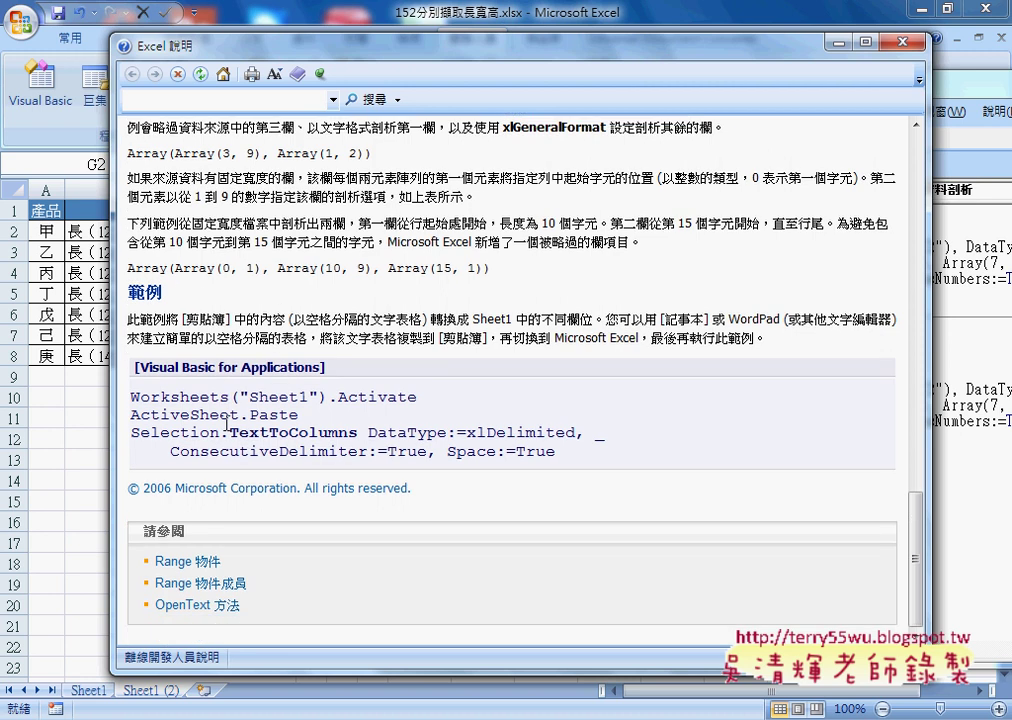
# - Close Help and clear the length, width and height values from C2:E8
pyautogui.hotkey('alt', 'F4')
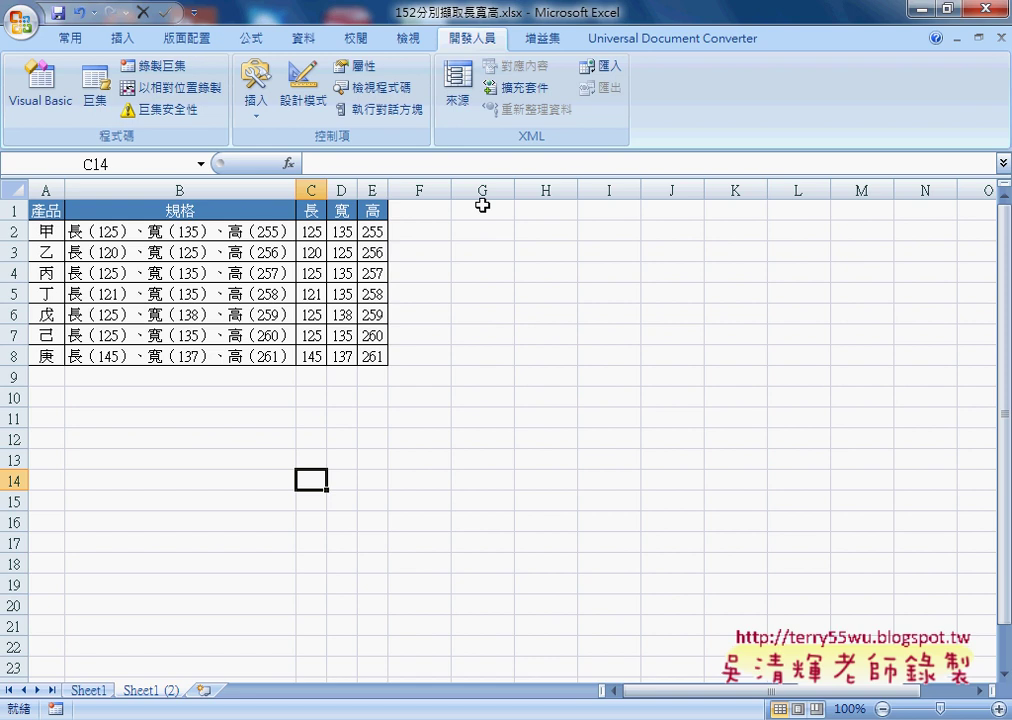
pyautogui.moveTo(312, 232)
pyautogui.mouseDown()
pyautogui.moveTo(374, 334)
pyautogui.moveTo(374, 355)
pyautogui.mouseUp()
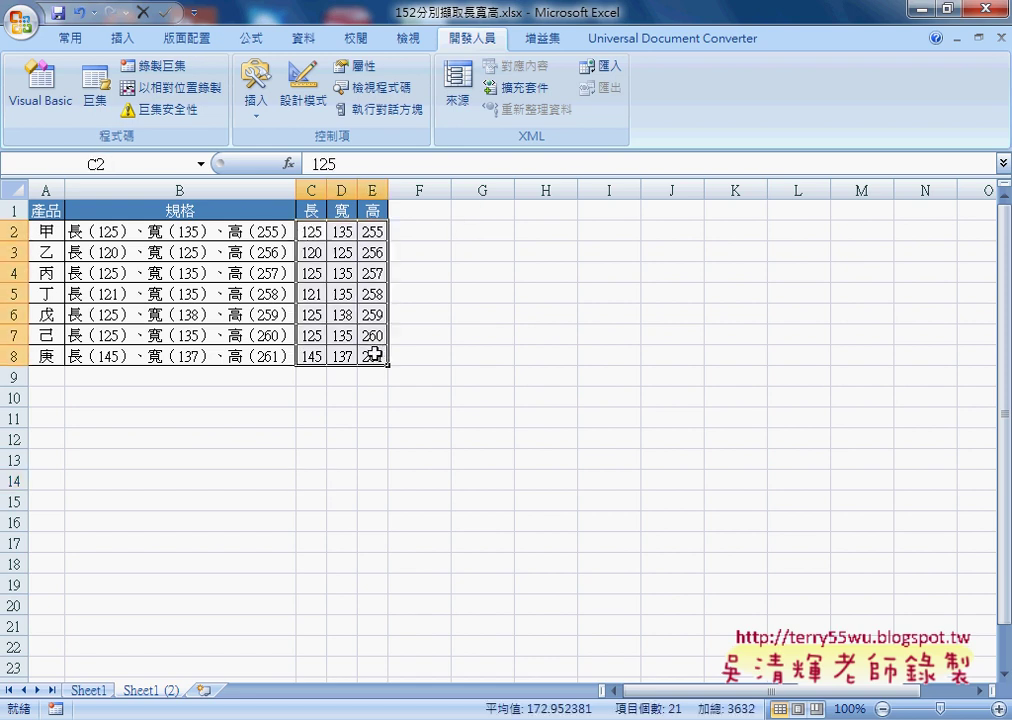
pyautogui.press('Delete')
pyautogui.click(462, 251)
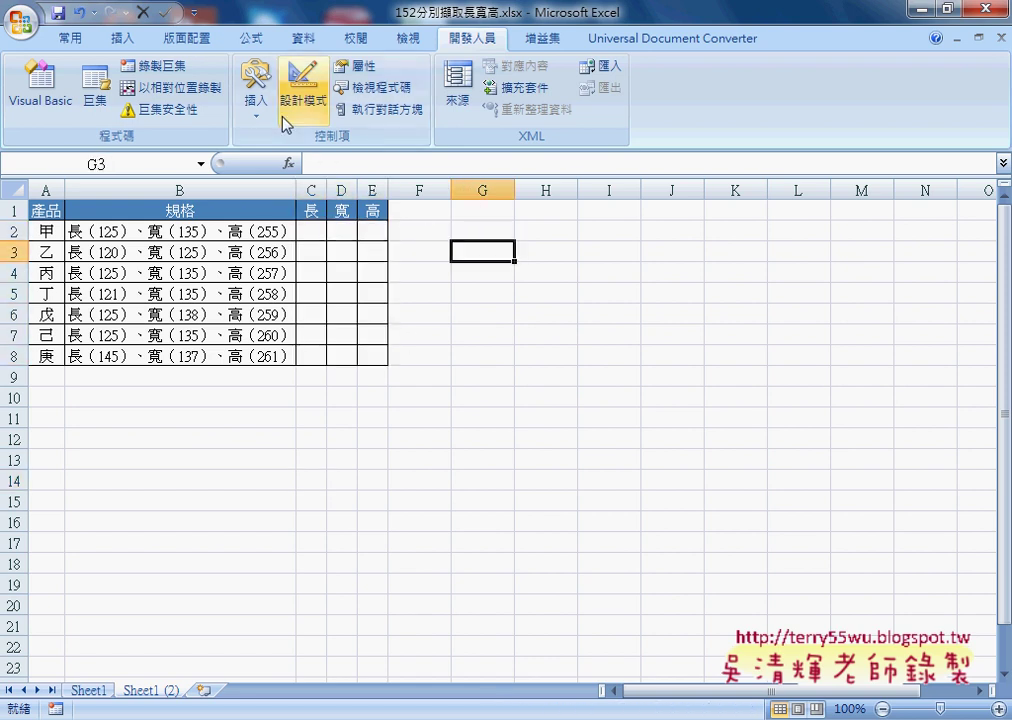
# - Draw a Form Control button across G2 to H3
pyautogui.click(256, 95)
pyautogui.click(248, 160)
pyautogui.moveTo(440, 215); pyautogui.dragTo(552, 250)
# - Assign the 資料剖析 macro to the new button and change its caption to 資料剖析
pyautogui.click(530, 260)
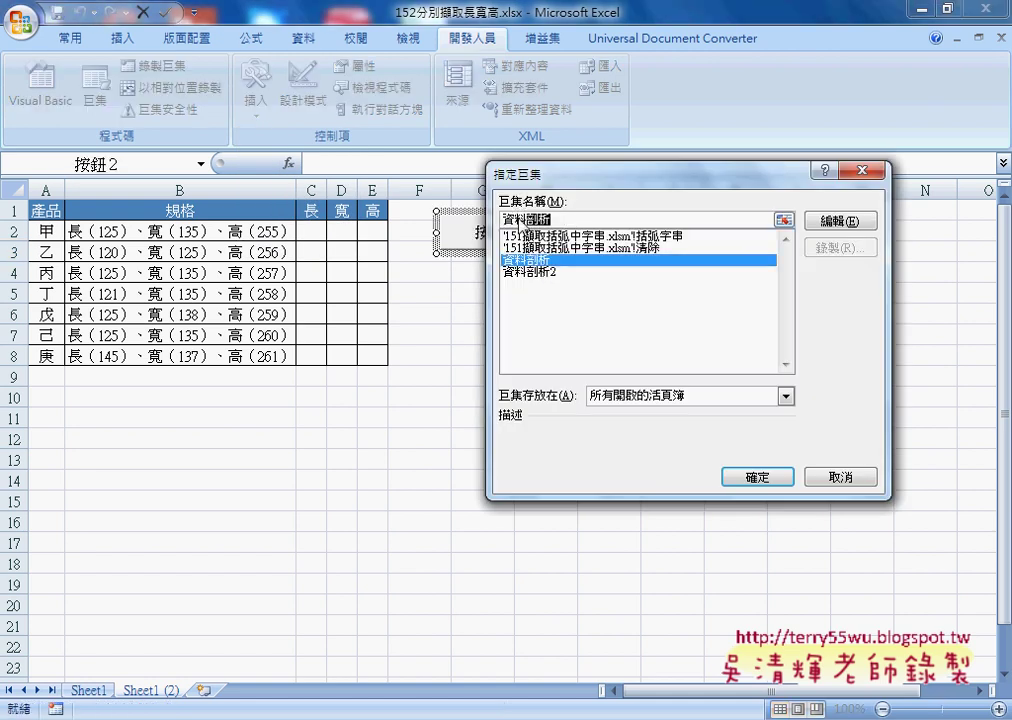
pyautogui.rightClick(530, 218)
pyautogui.press('Escape')
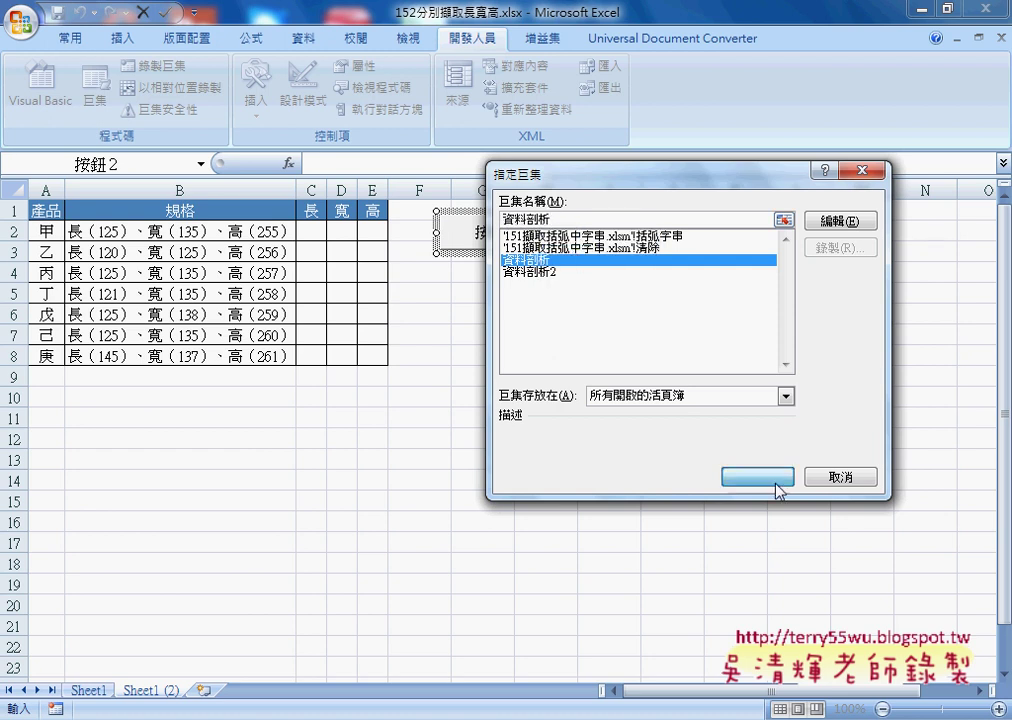
pyautogui.click(758, 478)
pyautogui.moveTo(445, 232); pyautogui.dragTo(554, 232)
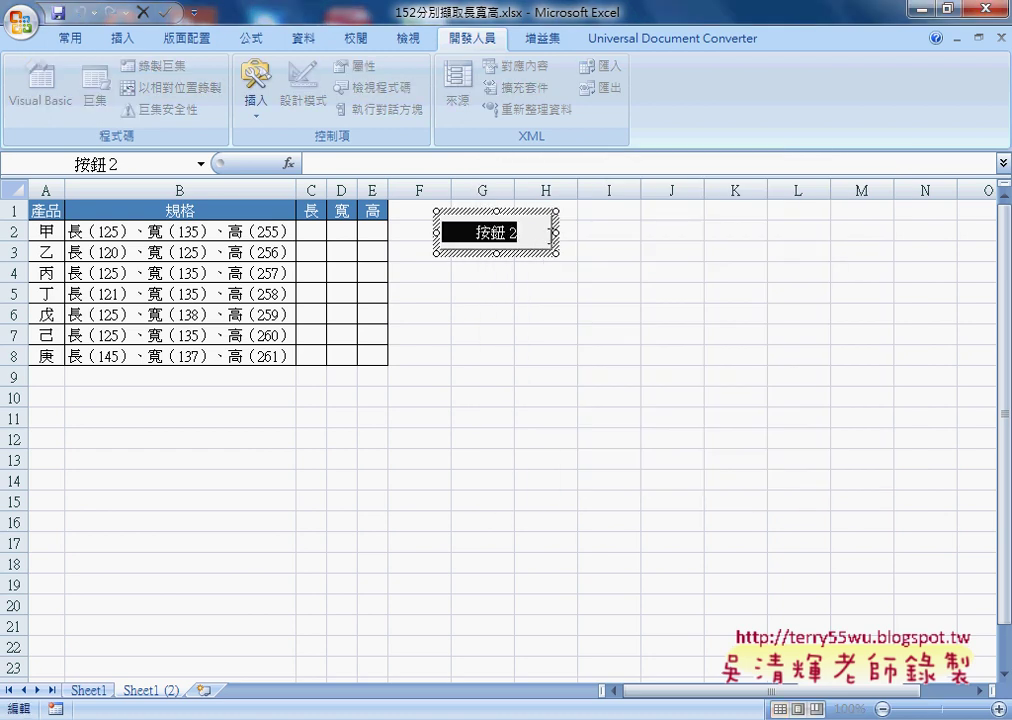
pyautogui.write('資料剖析')
pyautogui.click(688, 354)
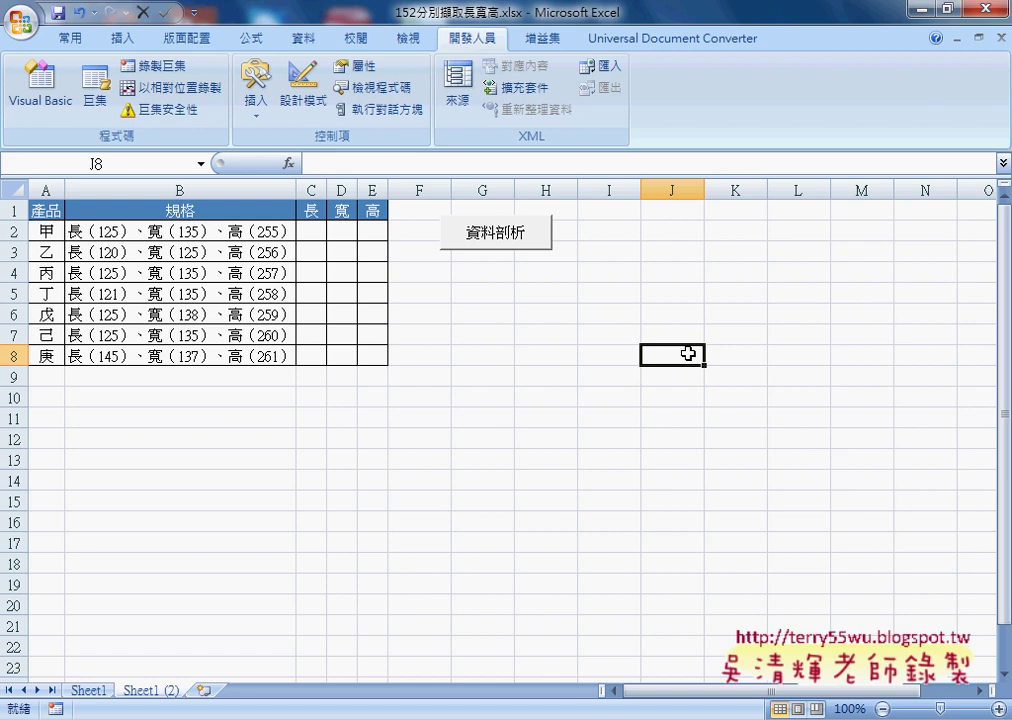
# - Run the 資料剖析 button, accept replacing the target cells, then clear the C2:E8 results
pyautogui.click(503, 240)
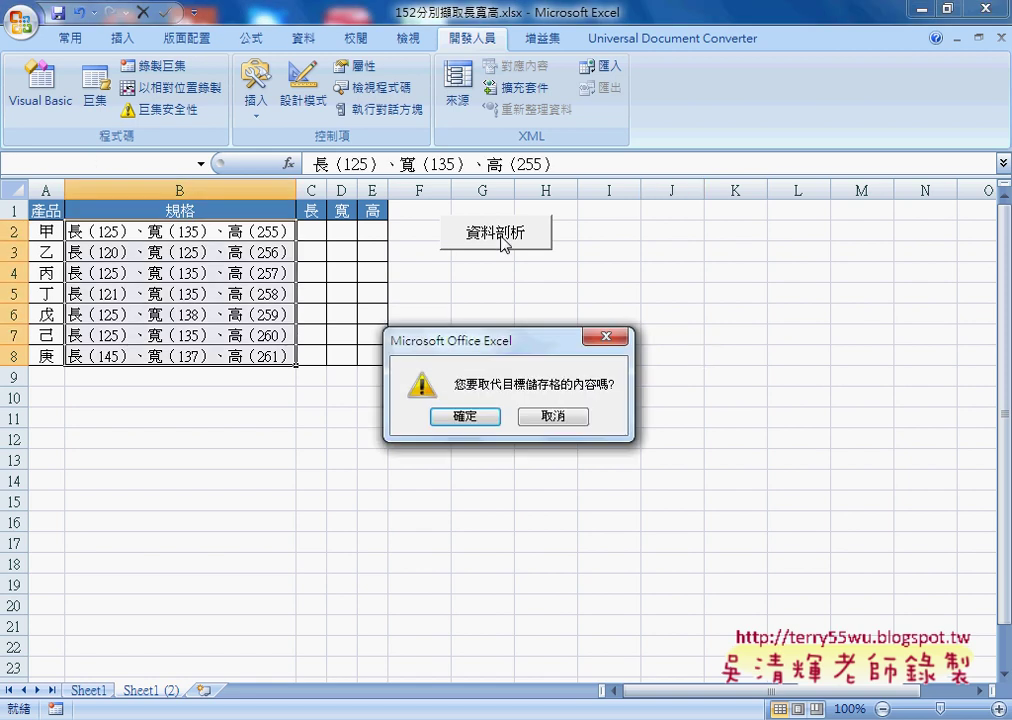
pyautogui.click(463, 418)
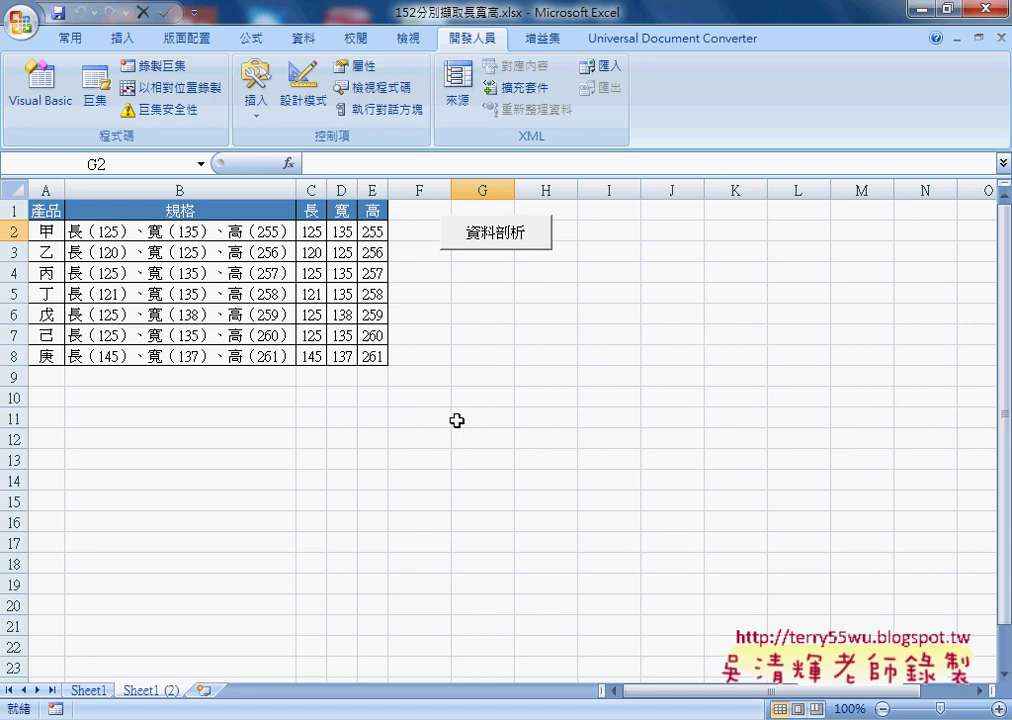
pyautogui.moveTo(315, 231); pyautogui.dragTo(375, 359)
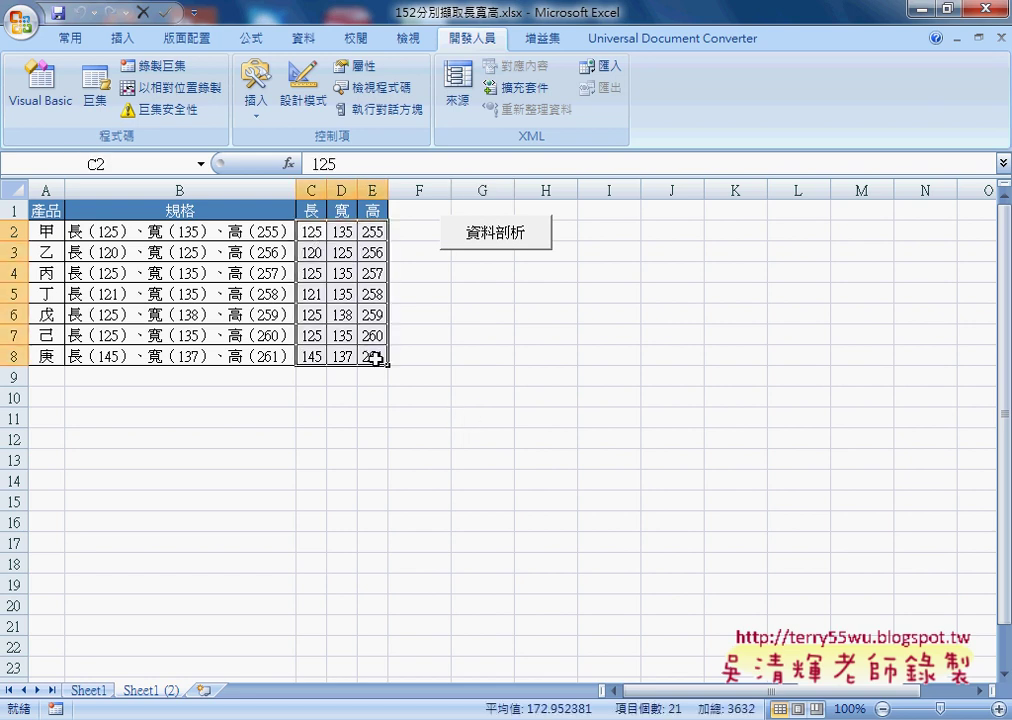
pyautogui.press('Delete')
# - Rerun the macro twice more, confirming the overwrite prompt each time and clearing C2:E8 afterward
pyautogui.click(505, 236)
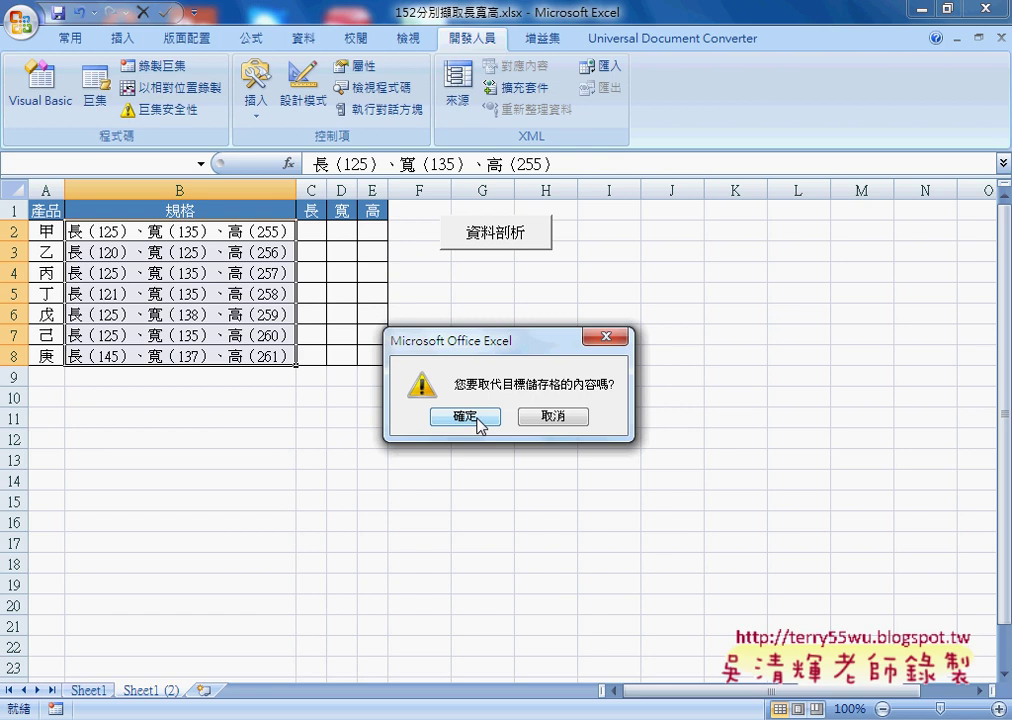
pyautogui.click(466, 417)
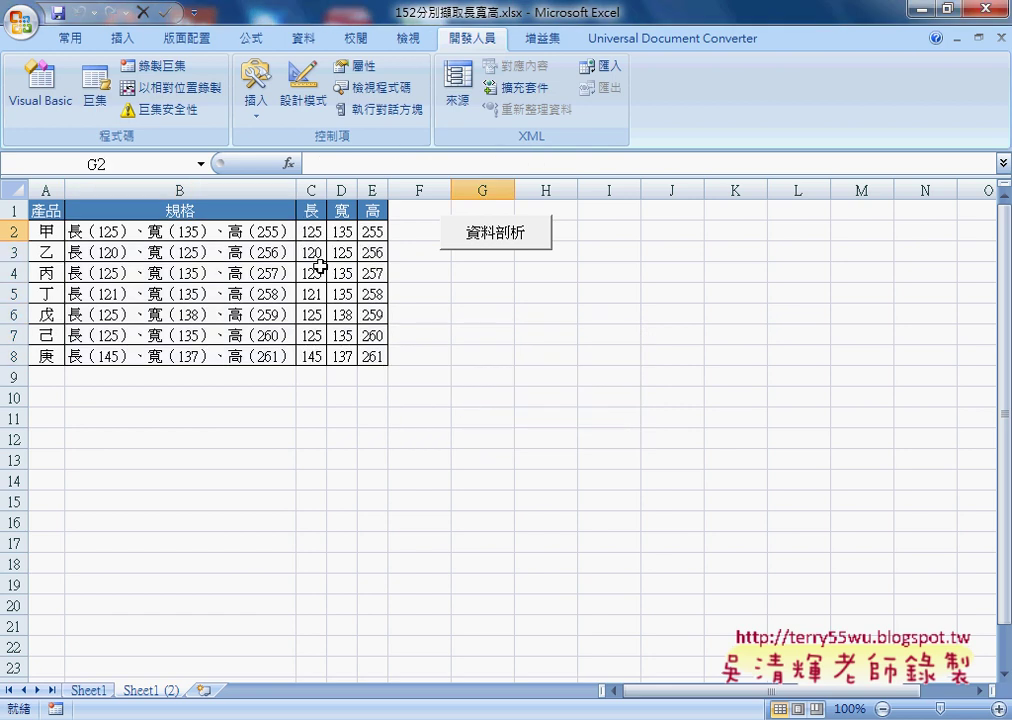
pyautogui.moveTo(312, 232); pyautogui.dragTo(372, 357)
pyautogui.press('Delete')
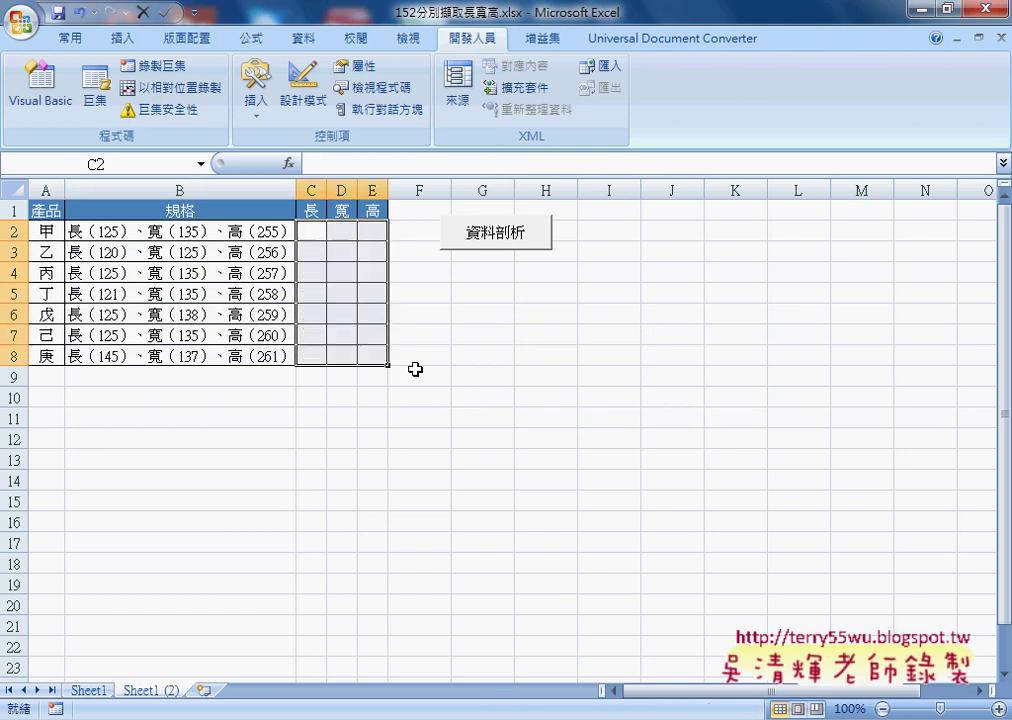
pyautogui.click(482, 377)
pyautogui.click(497, 236)
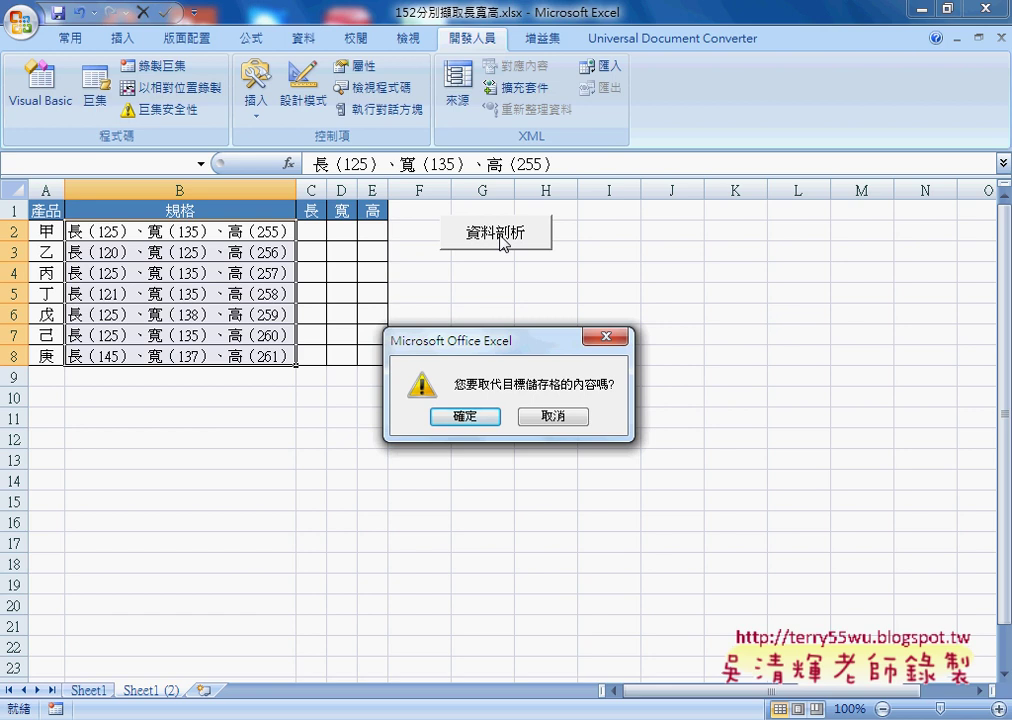
pyautogui.click(478, 416)
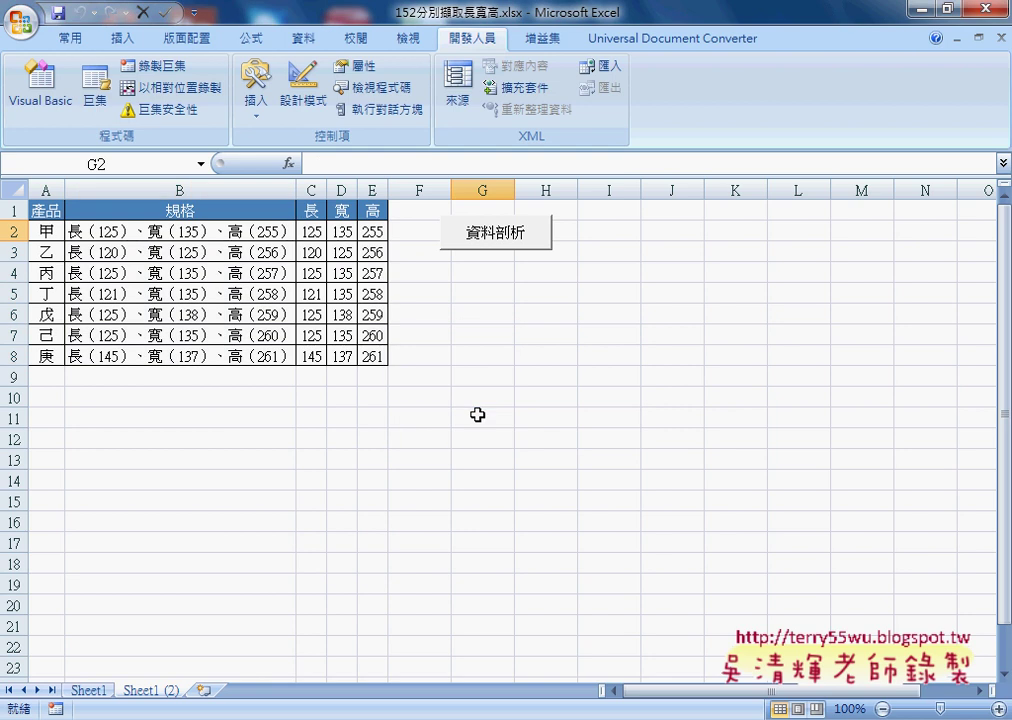
pyautogui.moveTo(311, 231); pyautogui.dragTo(372, 356)
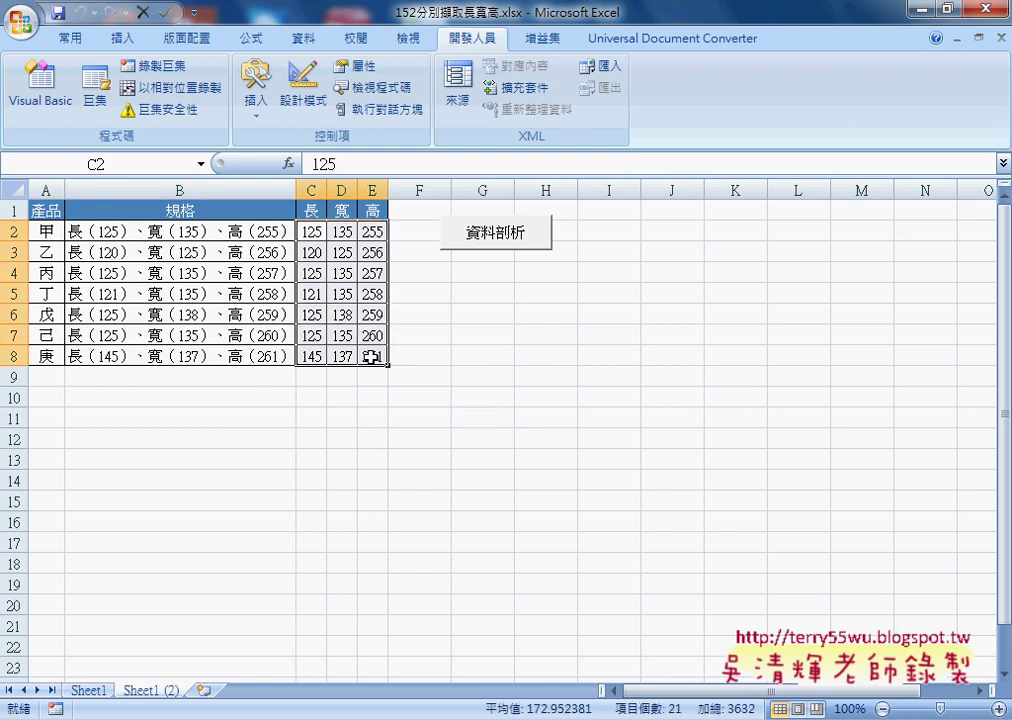
pyautogui.press('Delete')
# - Open the 資料剖析 macro's code from the button and start an indented 'application.' line under Sub 資料剖析()
pyautogui.rightClick(470, 236)
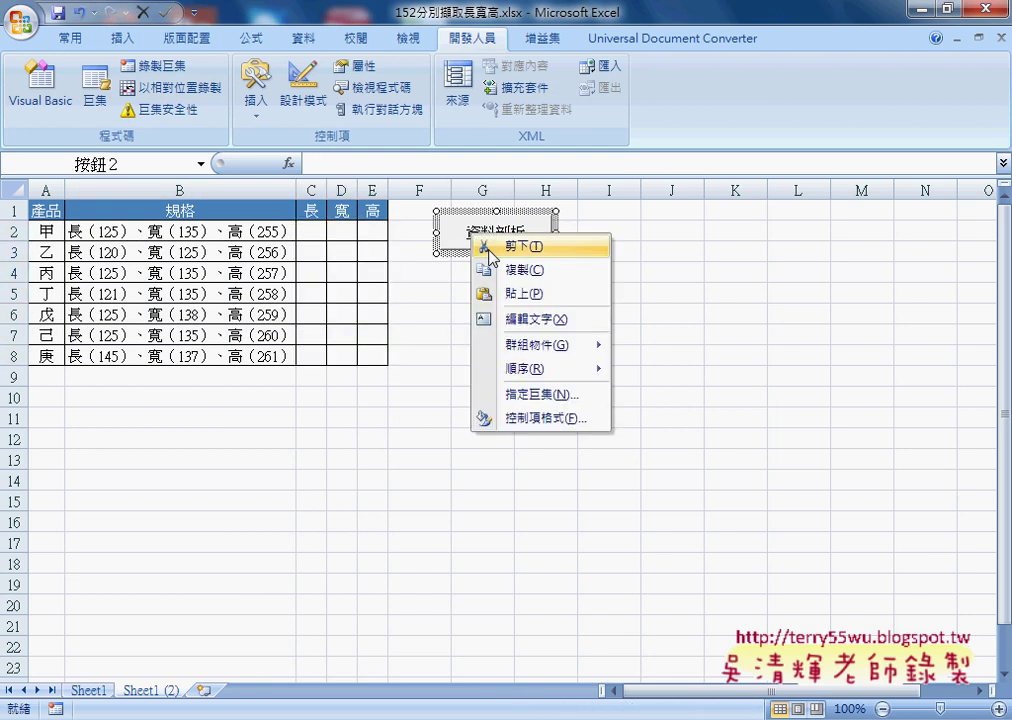
pyautogui.click(530, 394)
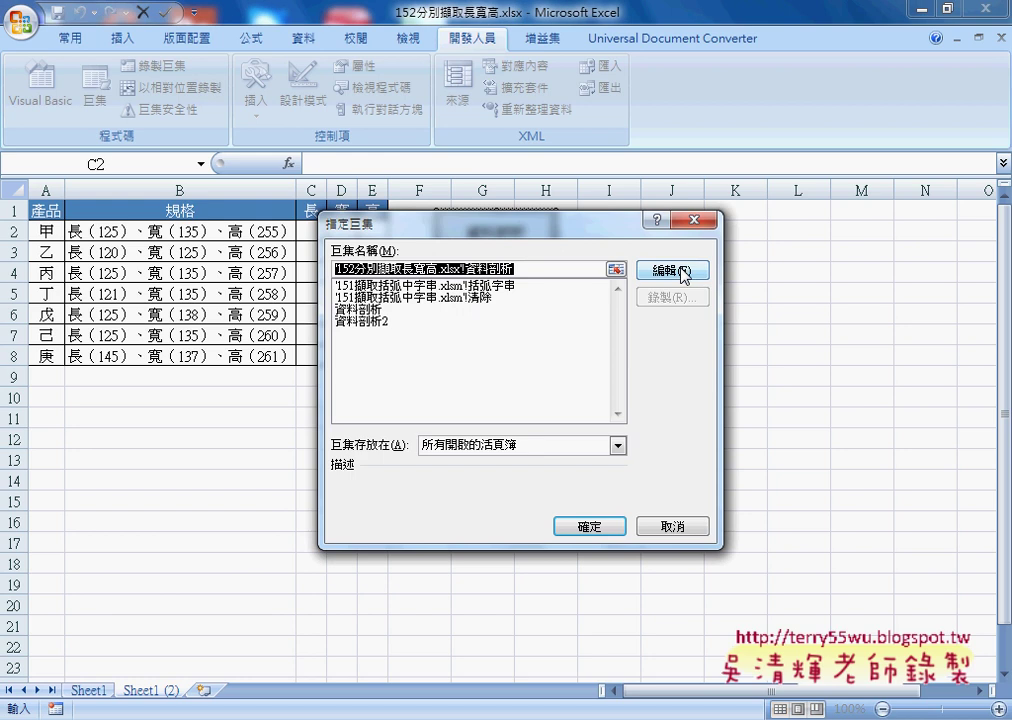
pyautogui.click(683, 270)
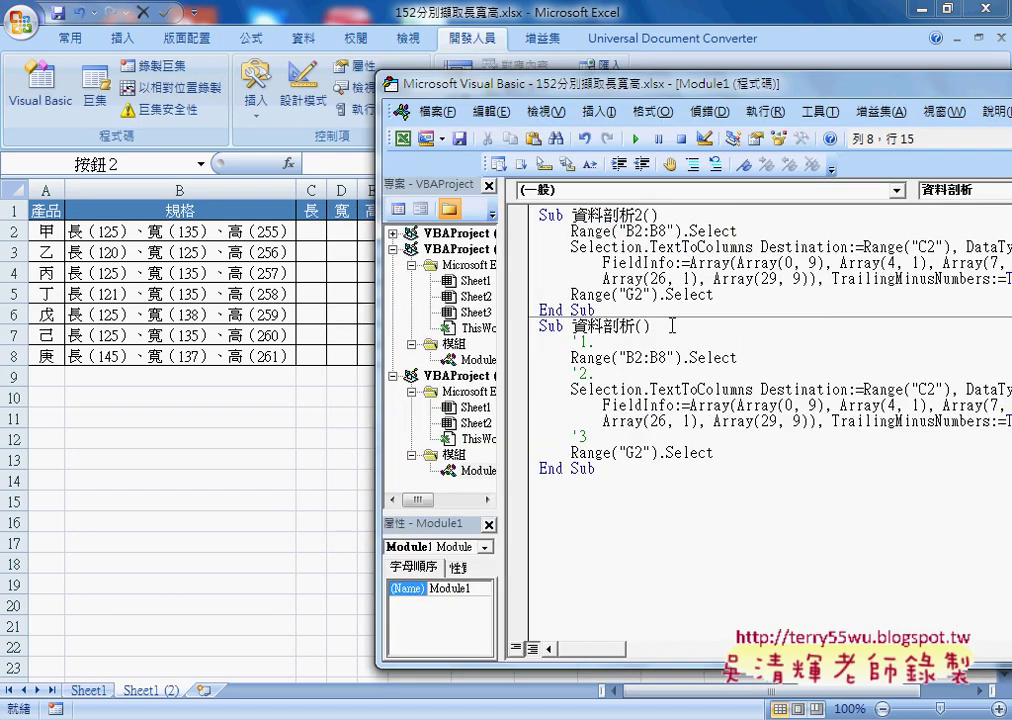
pyautogui.press('Return')
pyautogui.press('Tab')
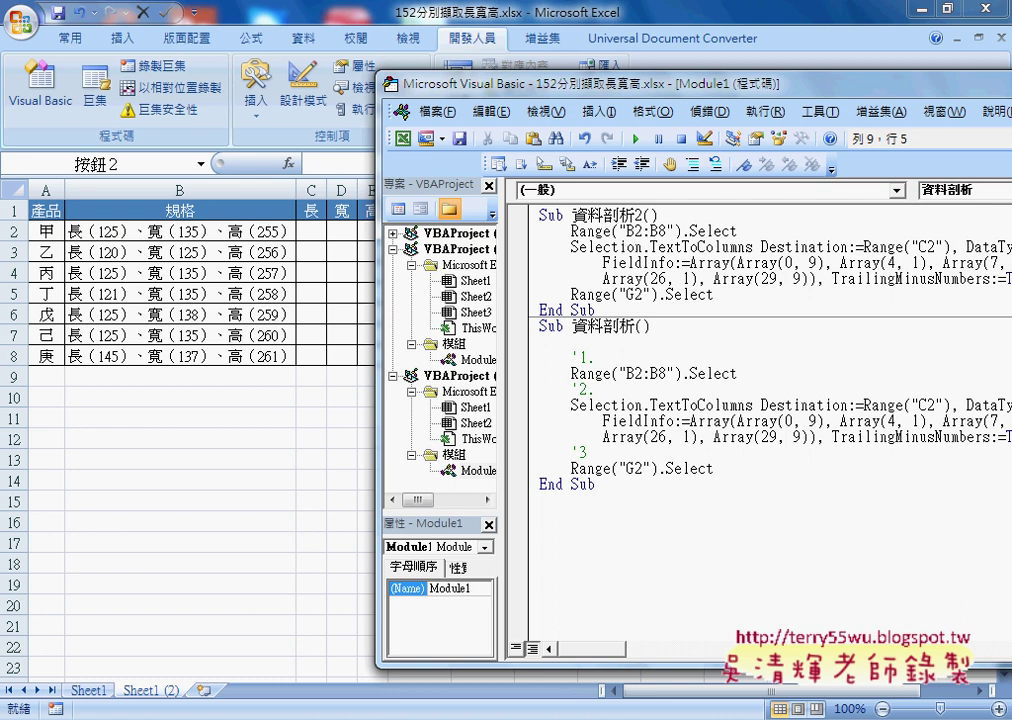
pyautogui.write('a')
pyautogui.write('ppl')
pyautogui.write('icat')
pyautogui.write('i')
pyautogui.write('on')
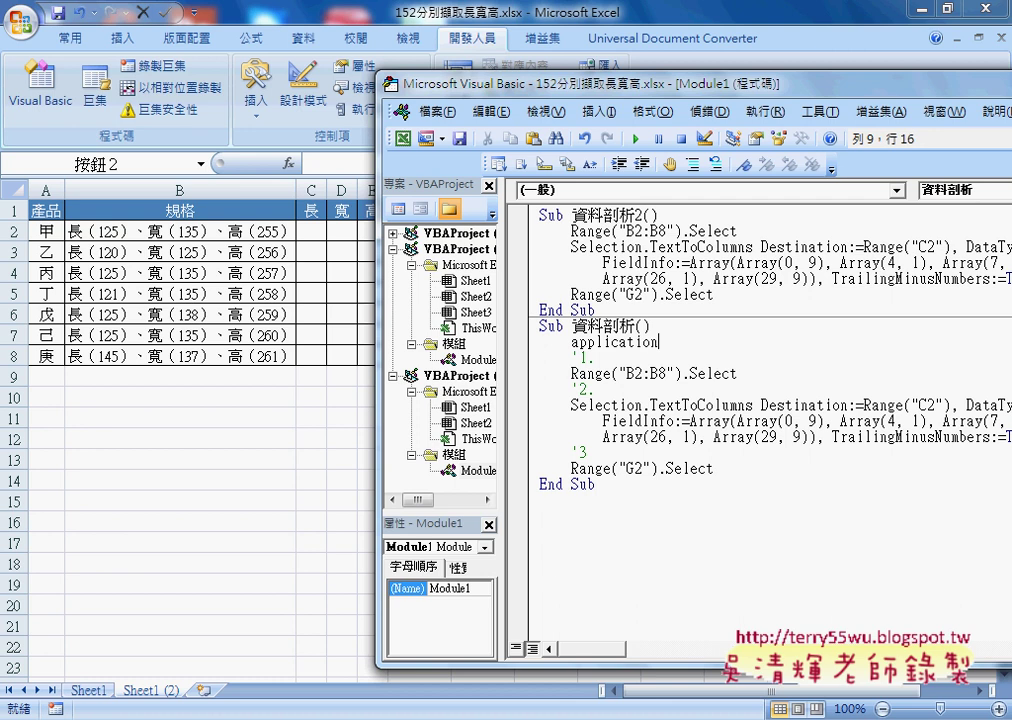
pyautogui.write('.')
# - Dismiss the compile error and complete the first line as Application.DisplayAlerts = False
pyautogui.press('Return')
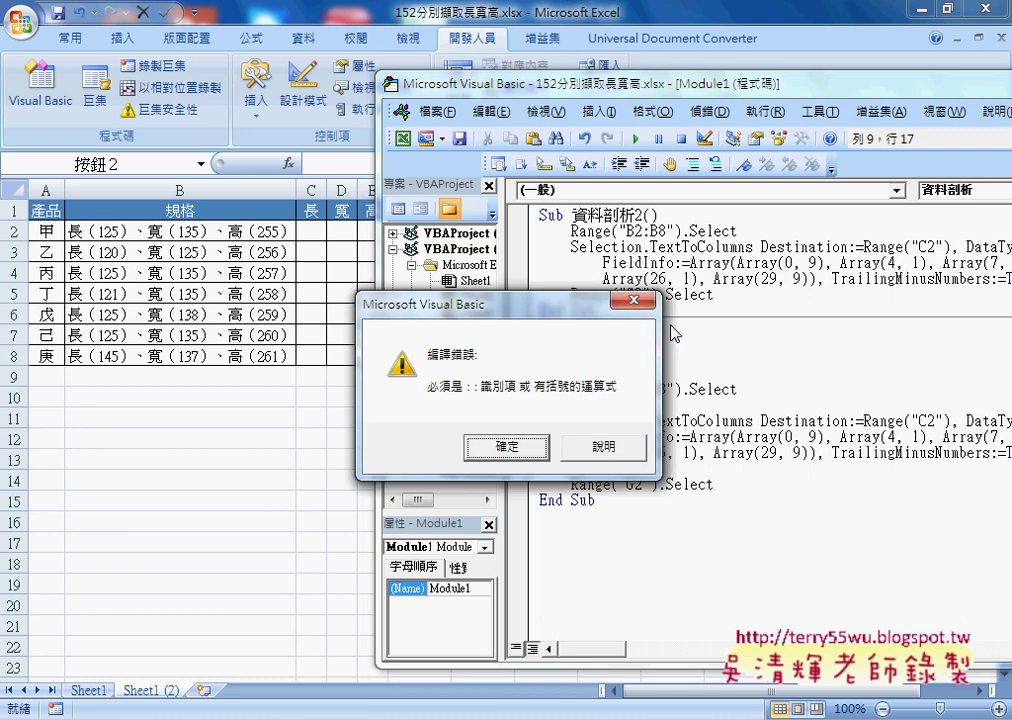
pyautogui.click(515, 447)
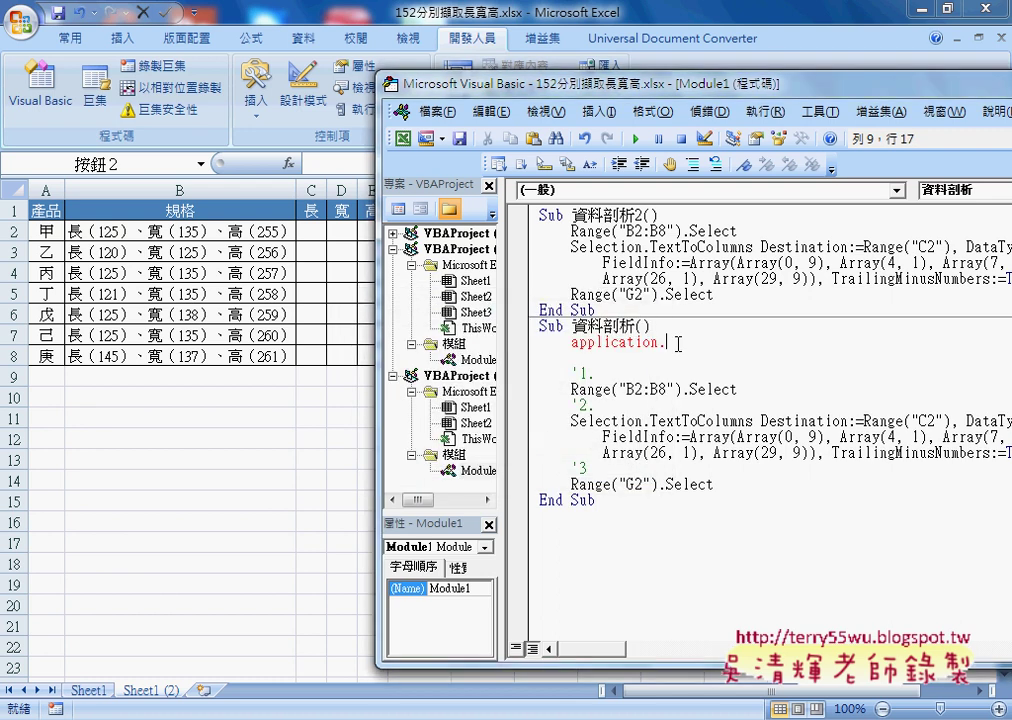
pyautogui.moveTo(665, 343); pyautogui.dragTo(660, 342)
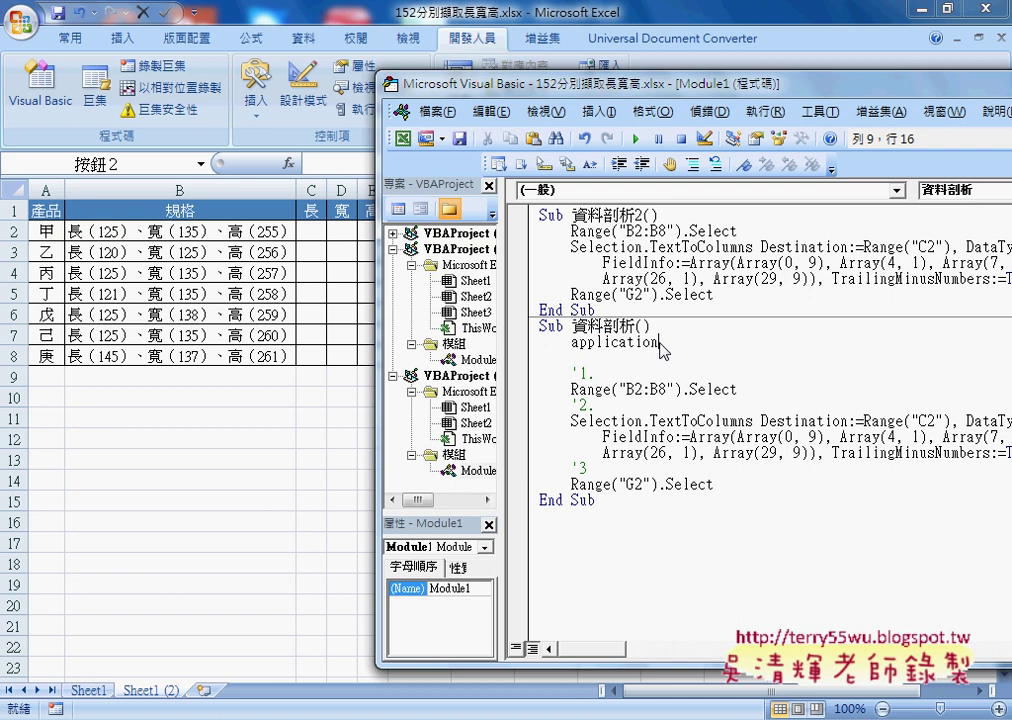
pyautogui.write('.')
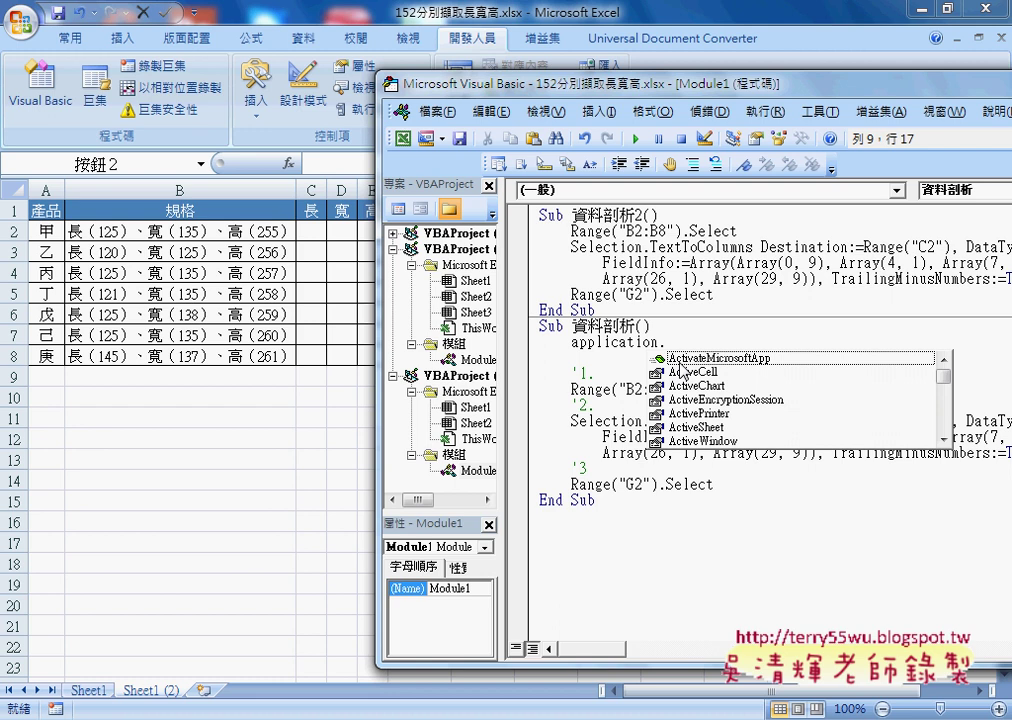
pyautogui.write('d')
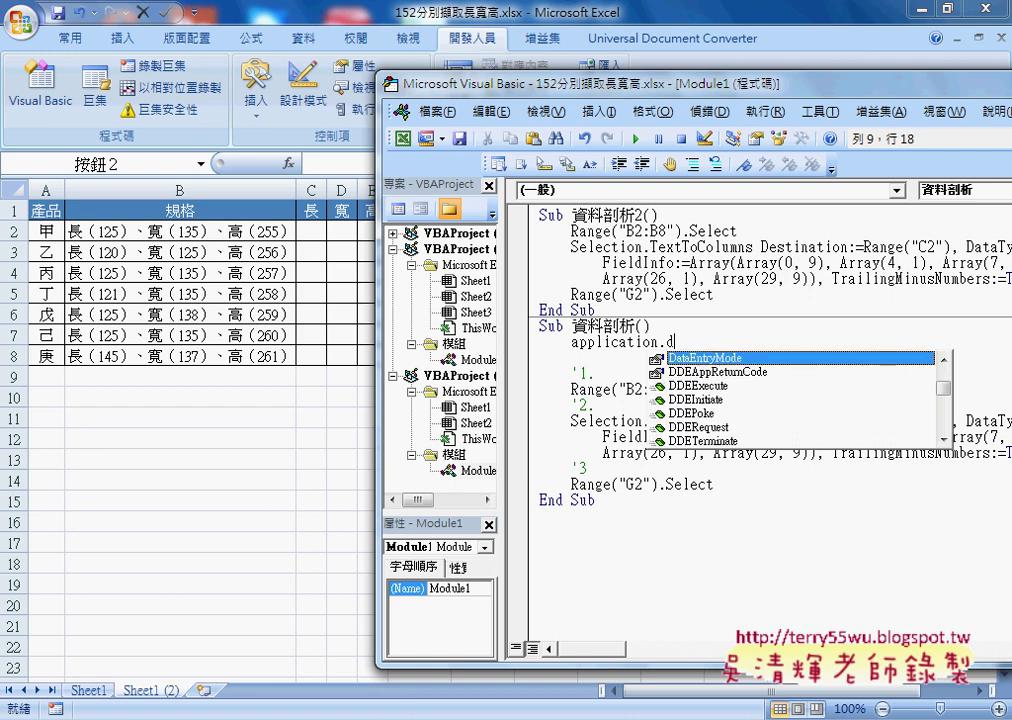
pyautogui.write('i')
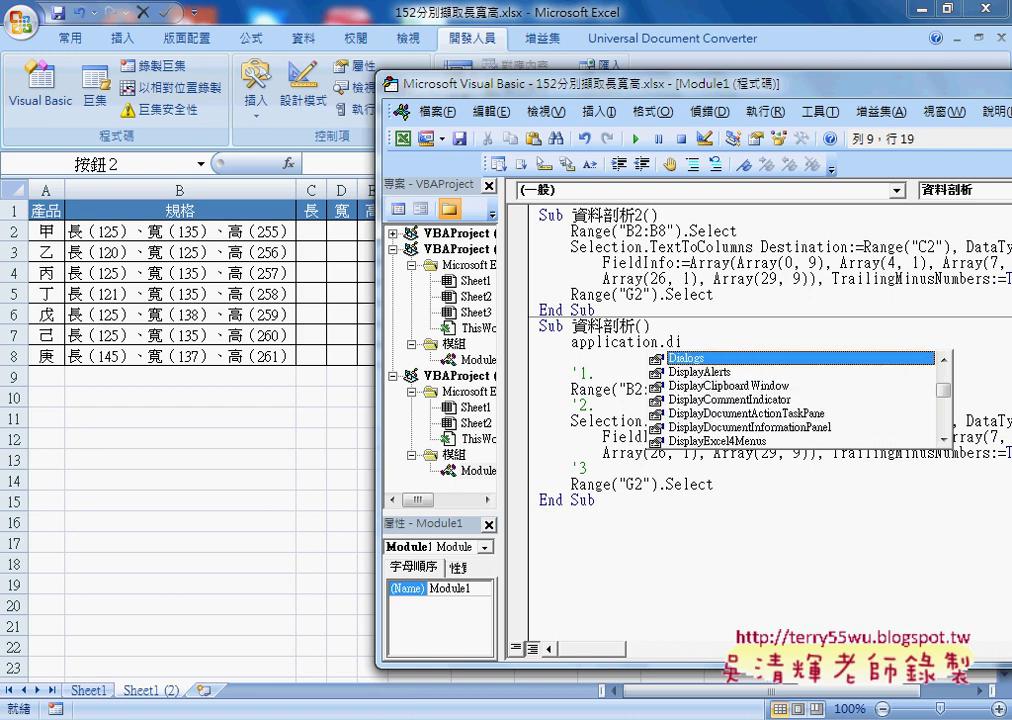
pyautogui.press('Down')
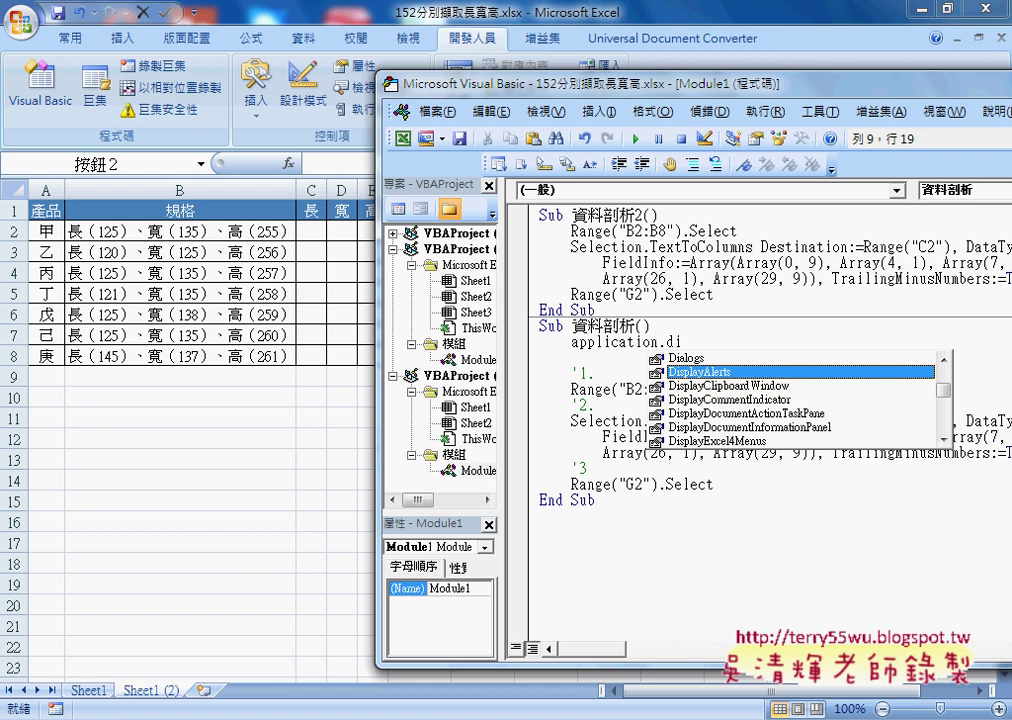
pyautogui.write('=False')
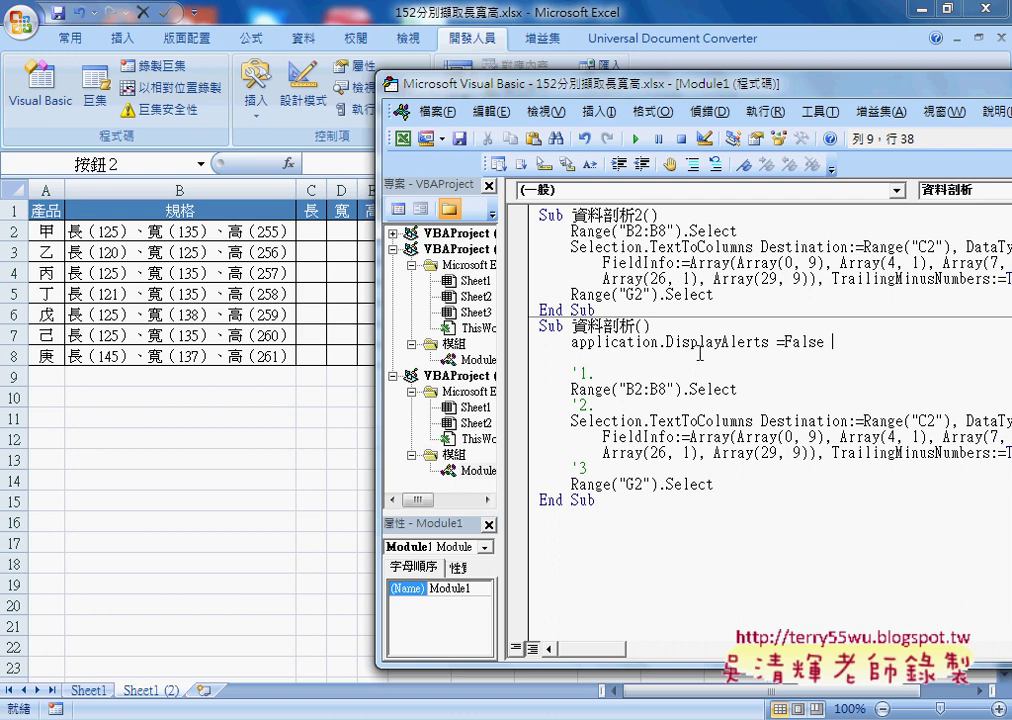
# - Ctrl-drag a copy of Application.DisplayAlerts to after Range("G2").Select
pyautogui.moveTo(571, 342); pyautogui.dragTo(769, 347)
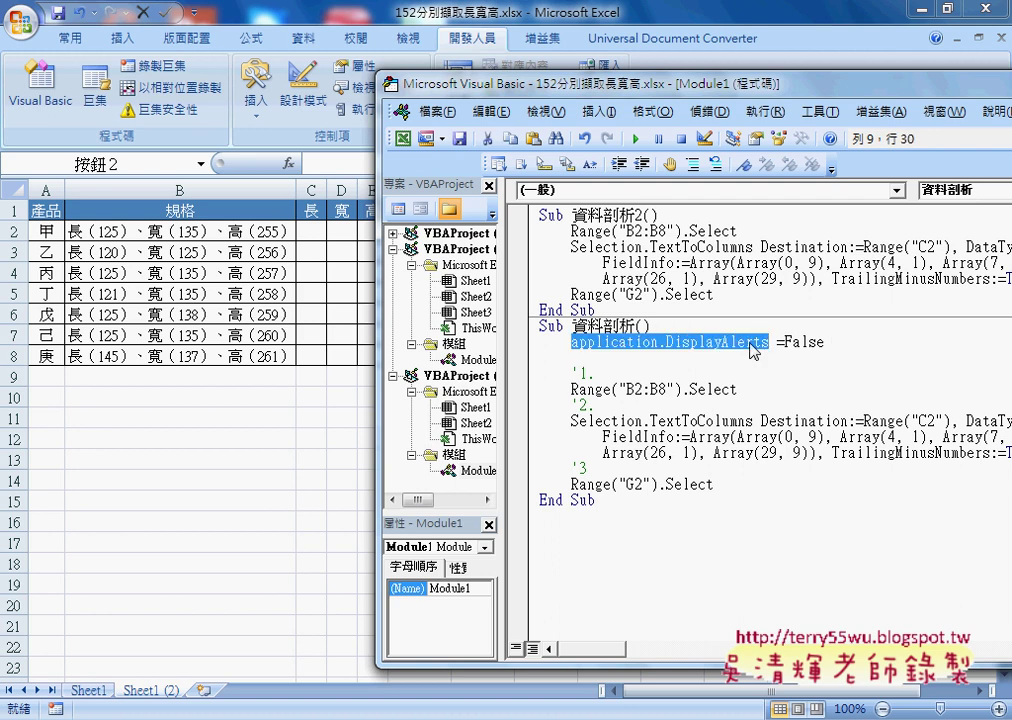
pyautogui.moveTo(596, 342); pyautogui.dragTo(738, 494)
pyautogui.moveTo(738, 494); pyautogui.dragTo(738, 494)
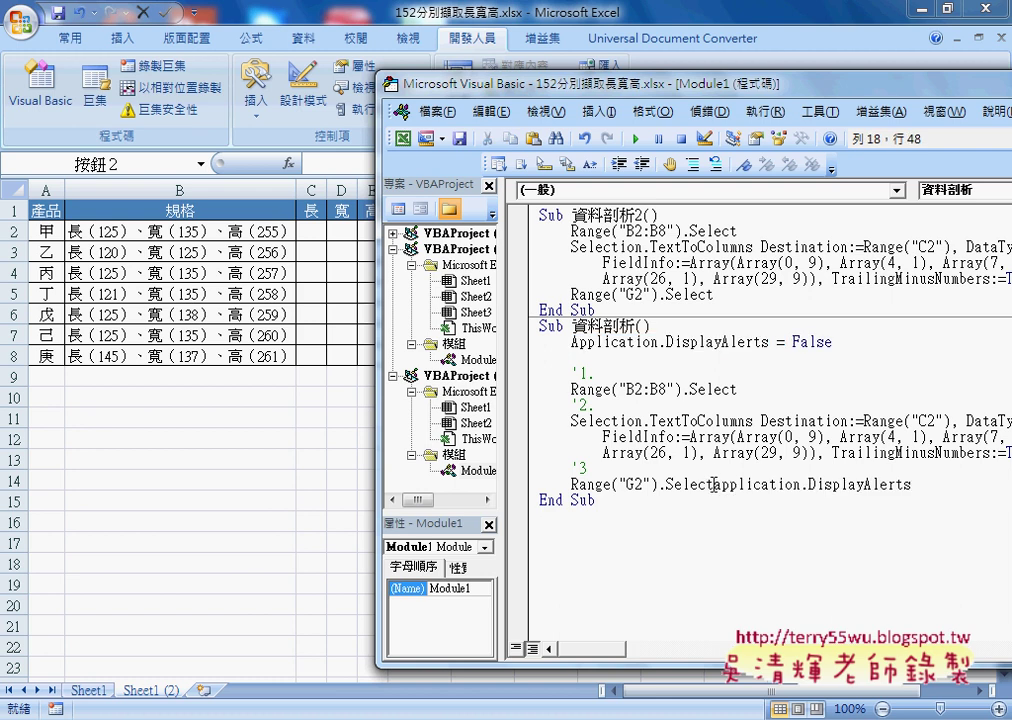
# - Put the copied statement on its own line and finish it as Application.DisplayAlerts = True
pyautogui.press('Return')
pyautogui.click(779, 502)
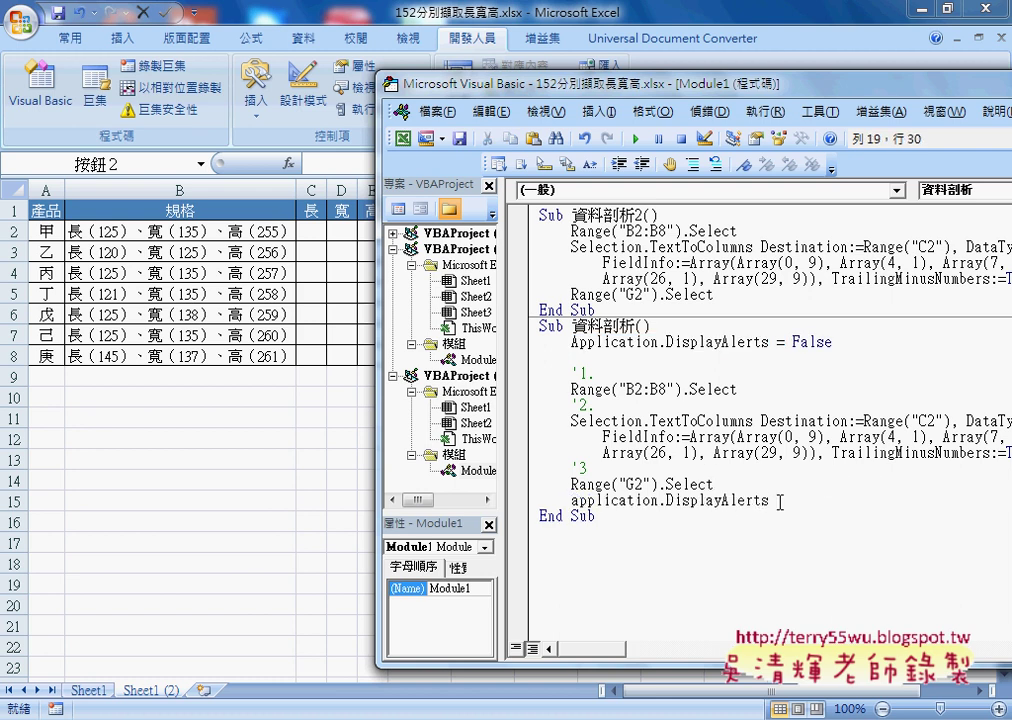
pyautogui.write('=')
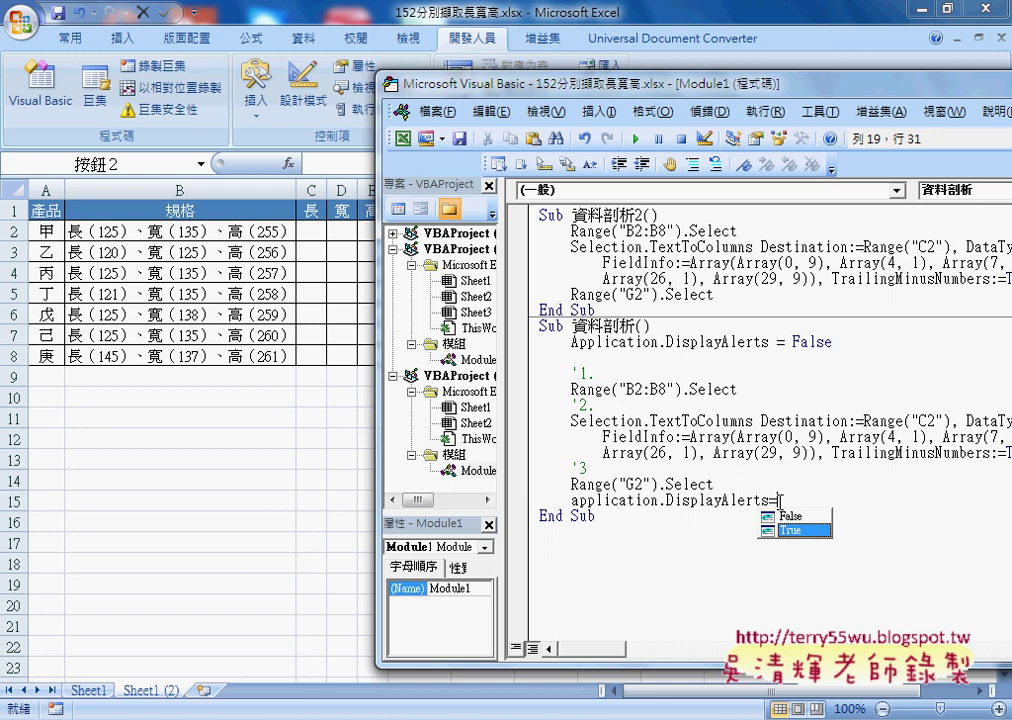
pyautogui.press('space')
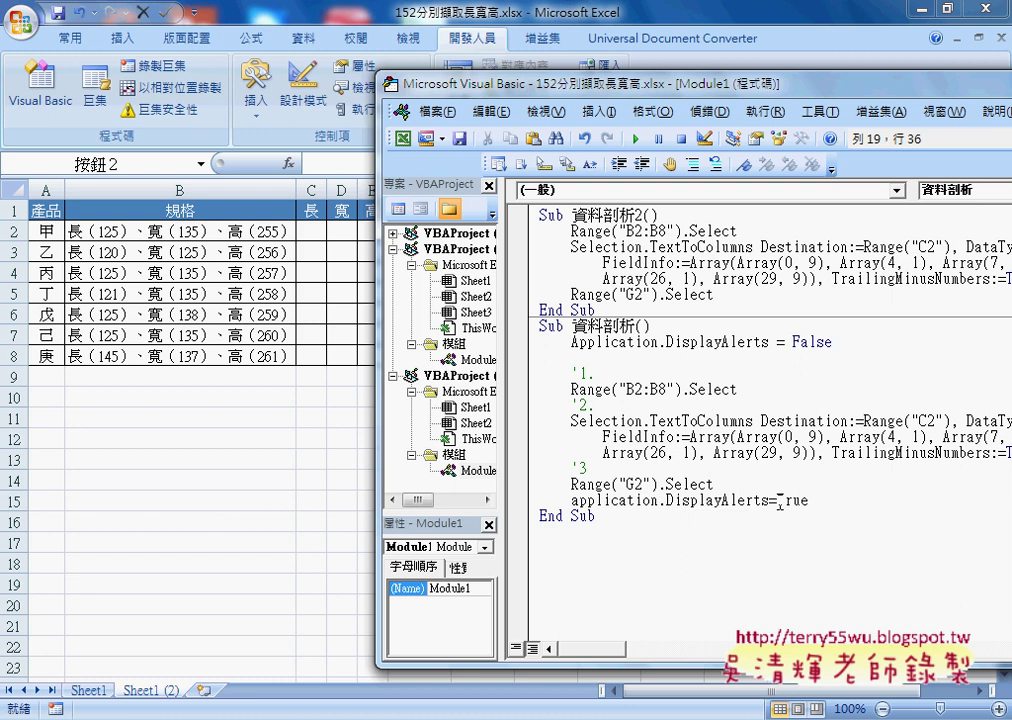
pyautogui.click(860, 468)
# - Compare the opening = False line with the closing = True line
pyautogui.moveTo(834, 342); pyautogui.dragTo(776, 342)
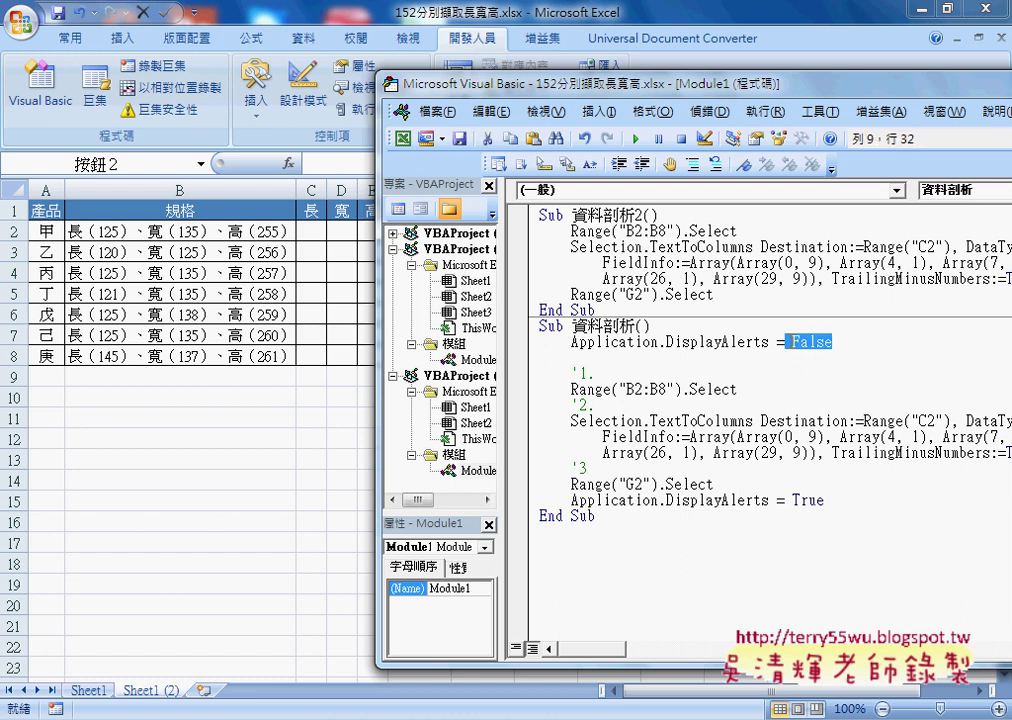
pyautogui.moveTo(826, 500); pyautogui.dragTo(776, 500)
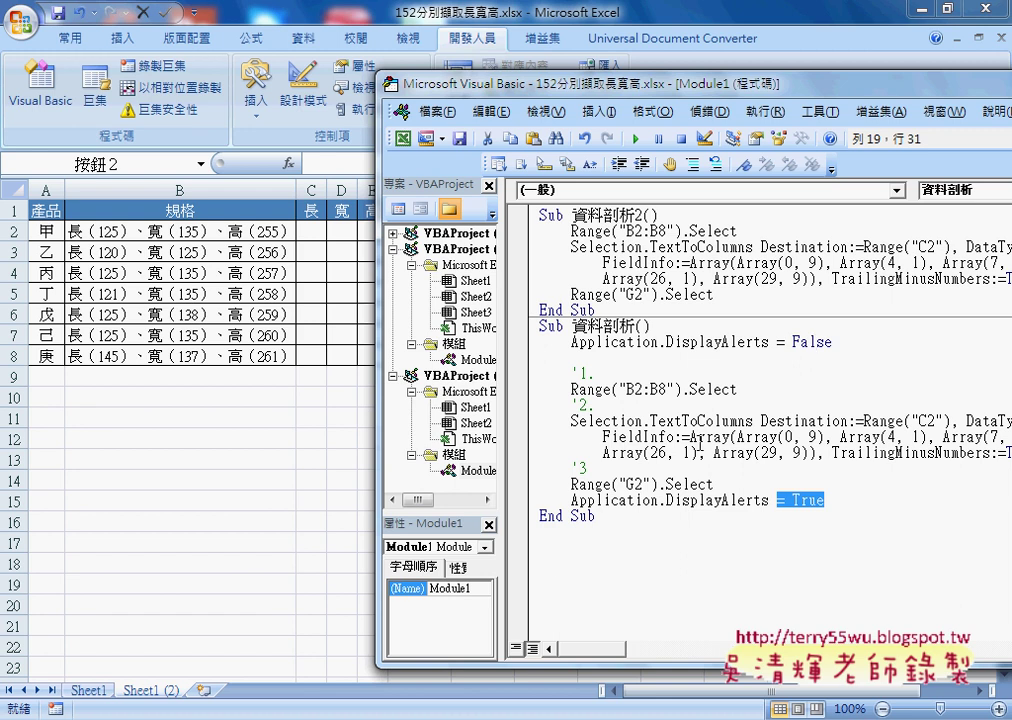
pyautogui.moveTo(571, 342); pyautogui.dragTo(763, 342)
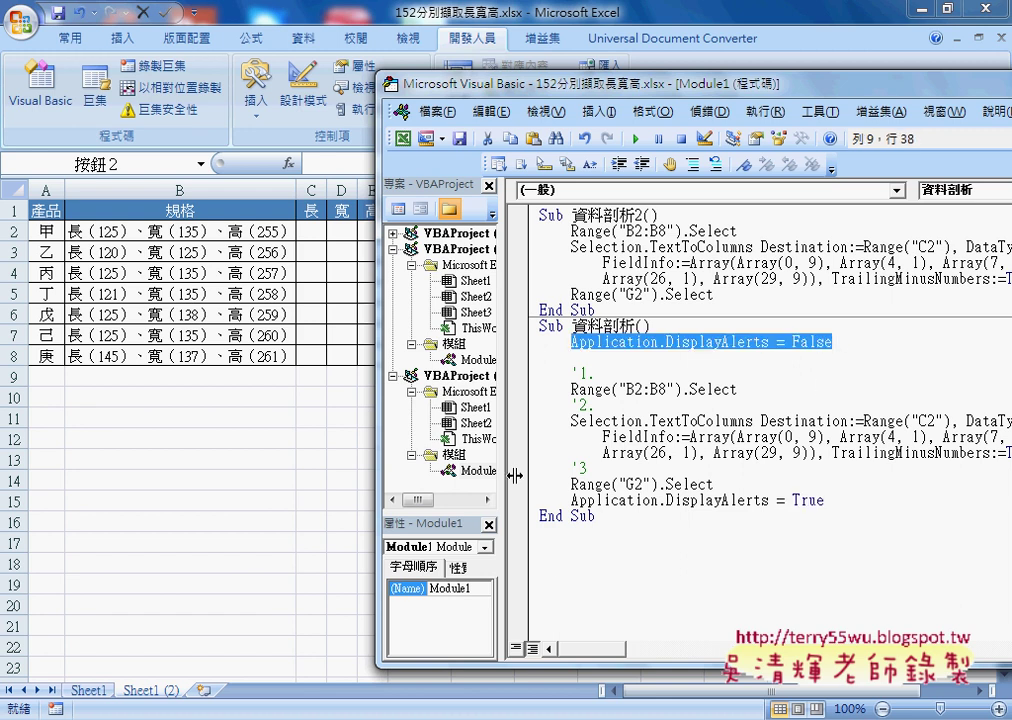
# - Back on the sheet, run the 資料剖析 button, then twice clear C2:E8 and rerun it
pyautogui.click(320, 478)
pyautogui.click(525, 244)
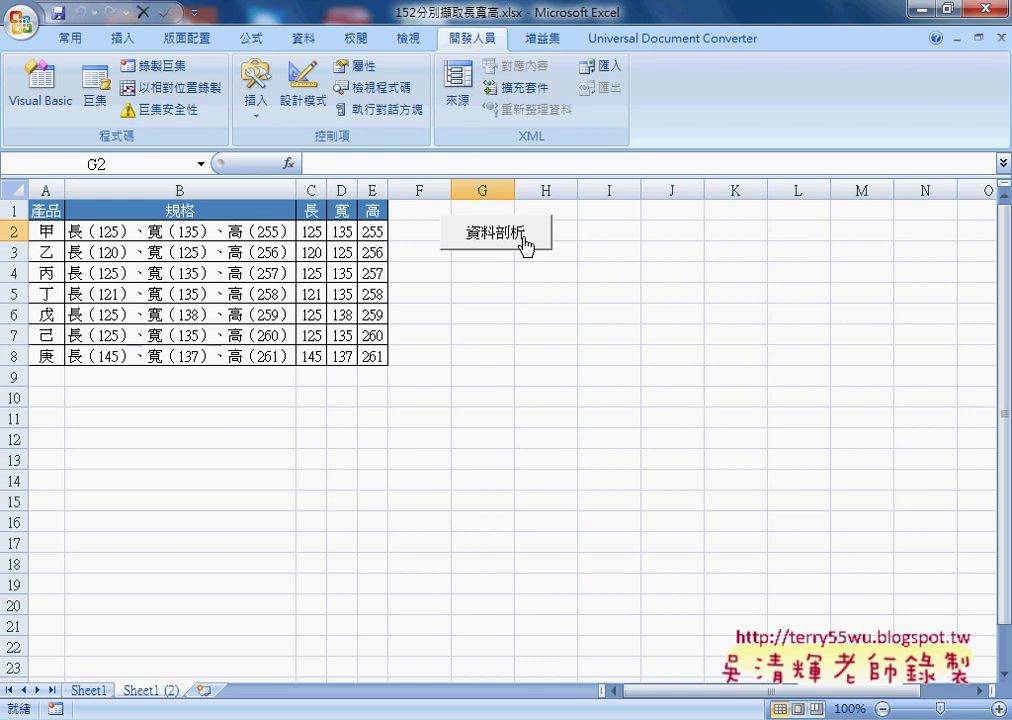
pyautogui.moveTo(312, 231); pyautogui.dragTo(380, 356)
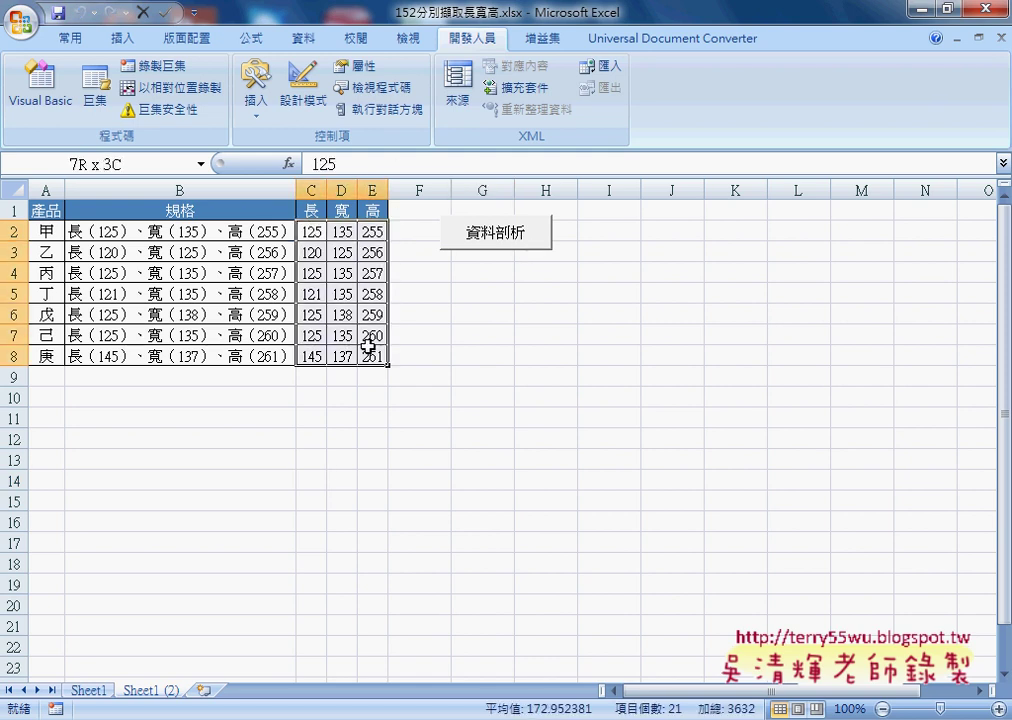
pyautogui.press('Delete')
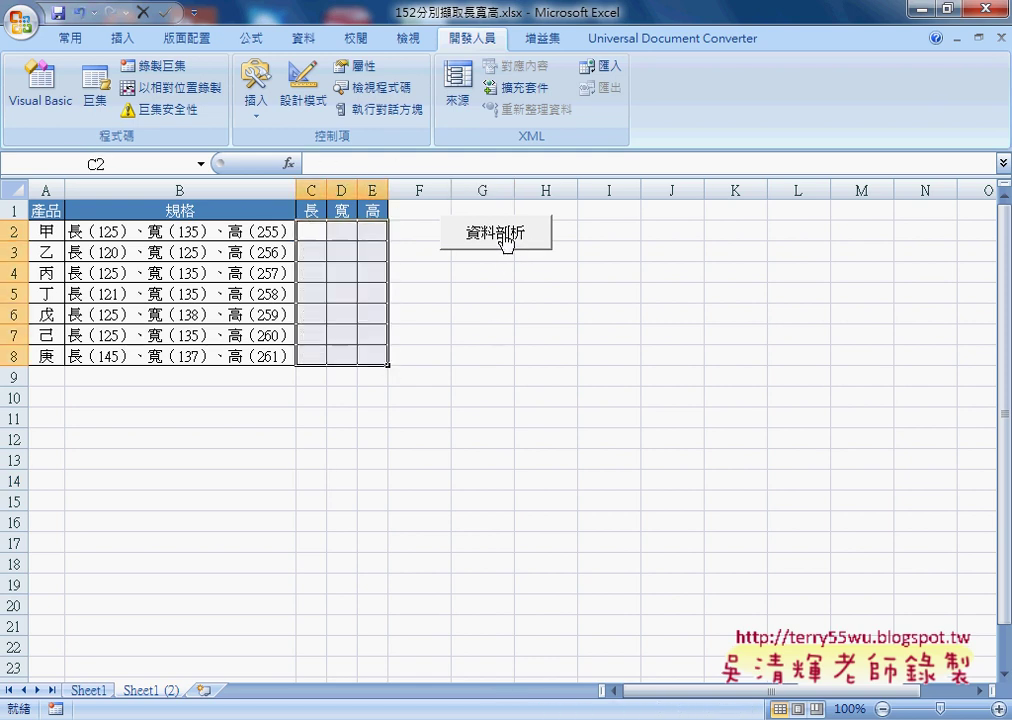
pyautogui.click(508, 238)
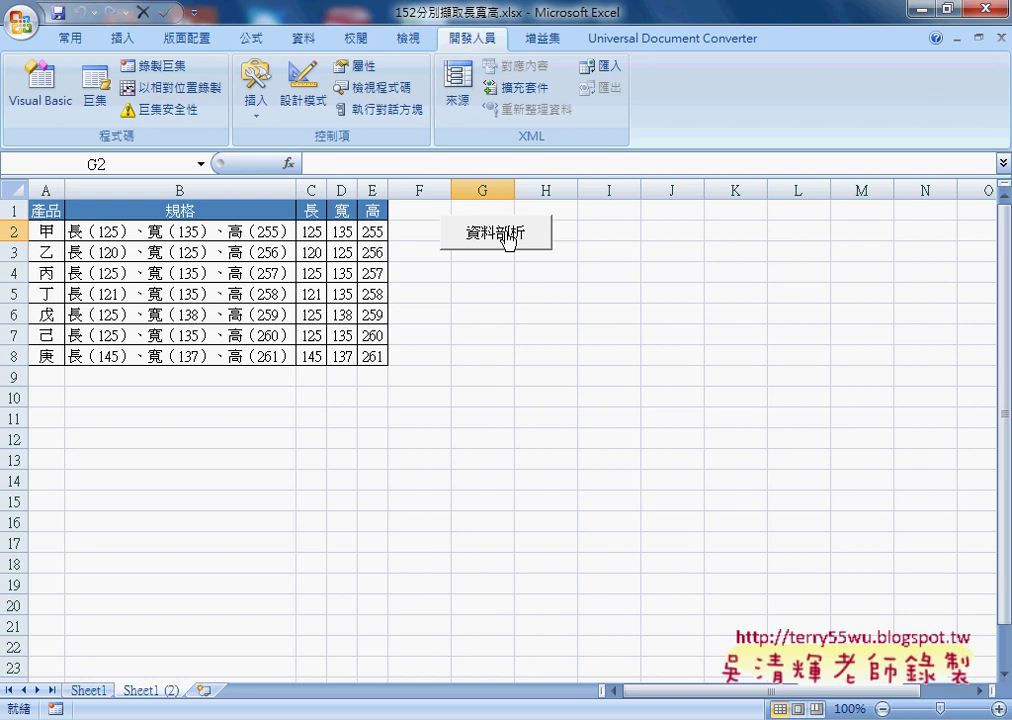
pyautogui.moveTo(312, 231); pyautogui.dragTo(380, 356)
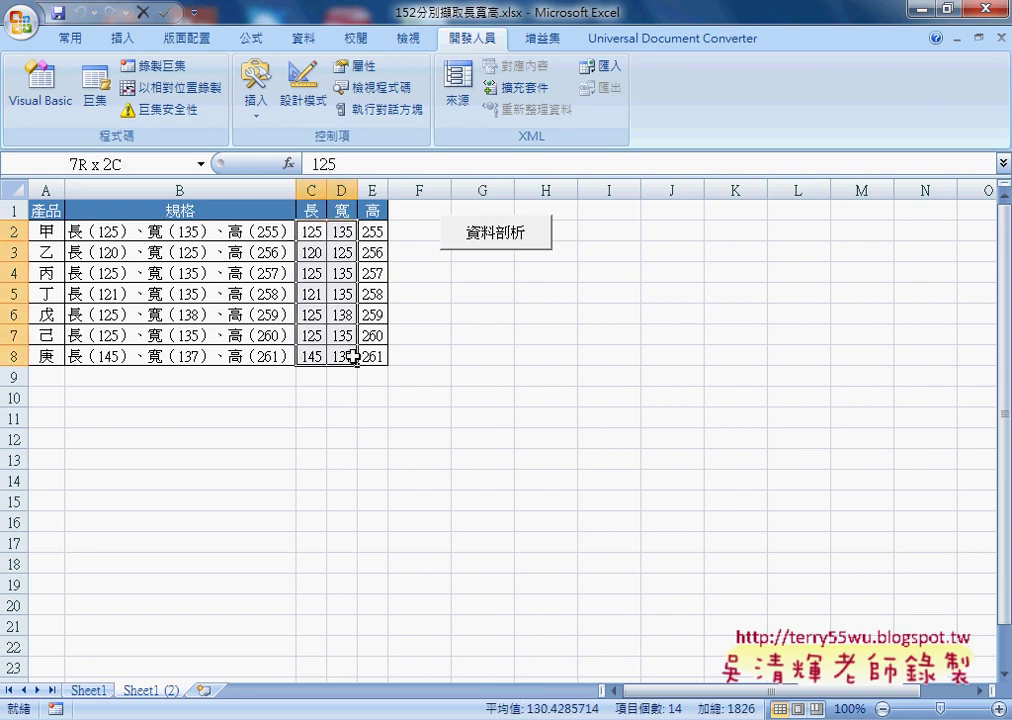
pyautogui.press('Delete')
pyautogui.click(495, 232)
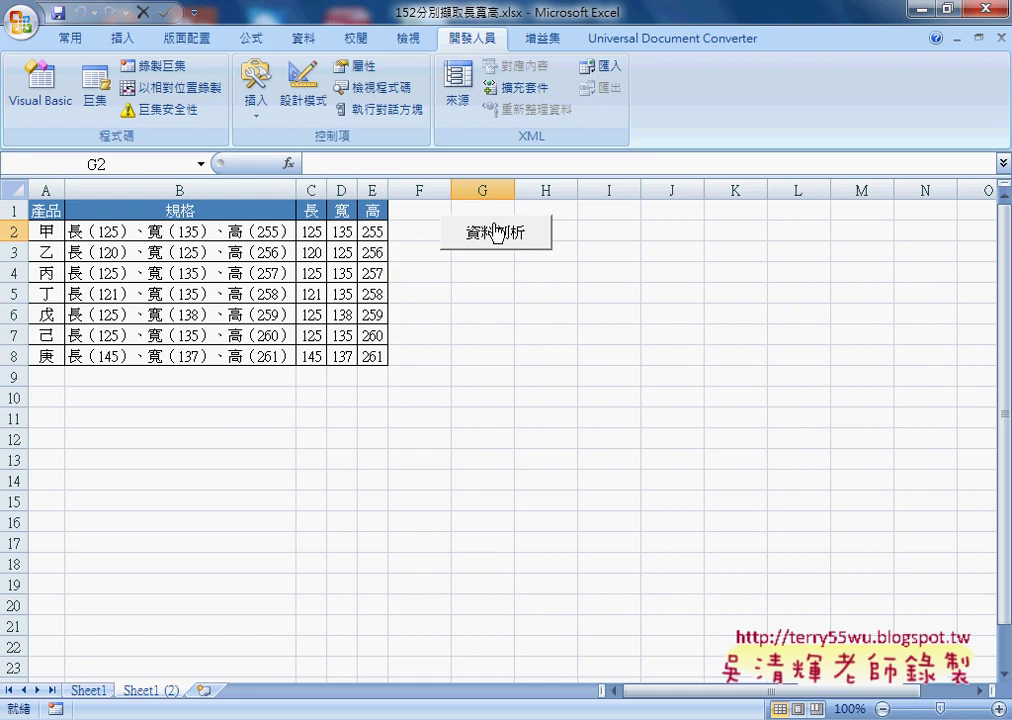